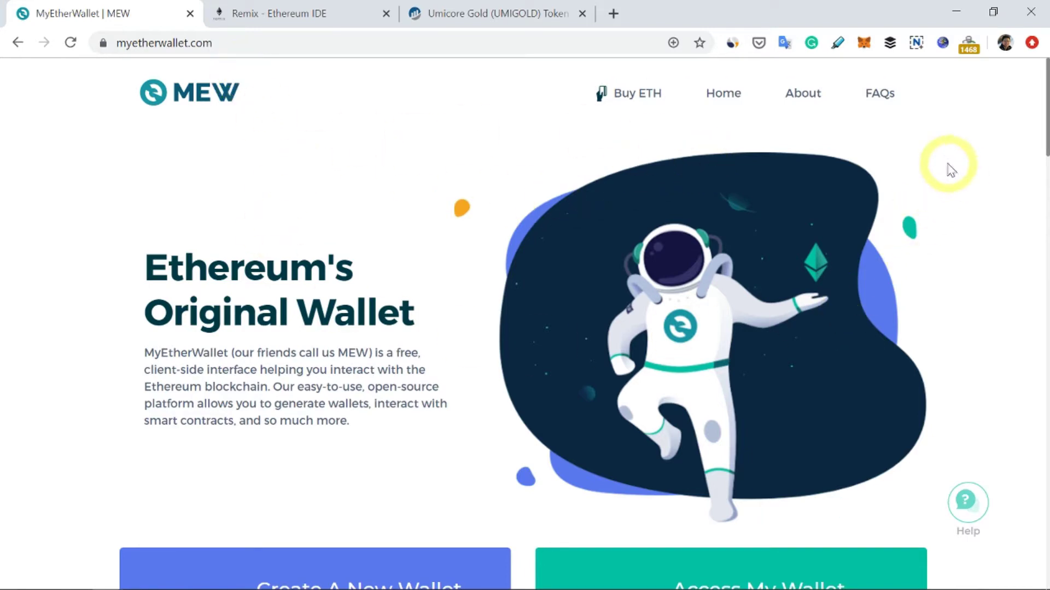
Scroll down the MEW home page and choose the Access My Wallet card.
scroll(962, 209, down, 5)
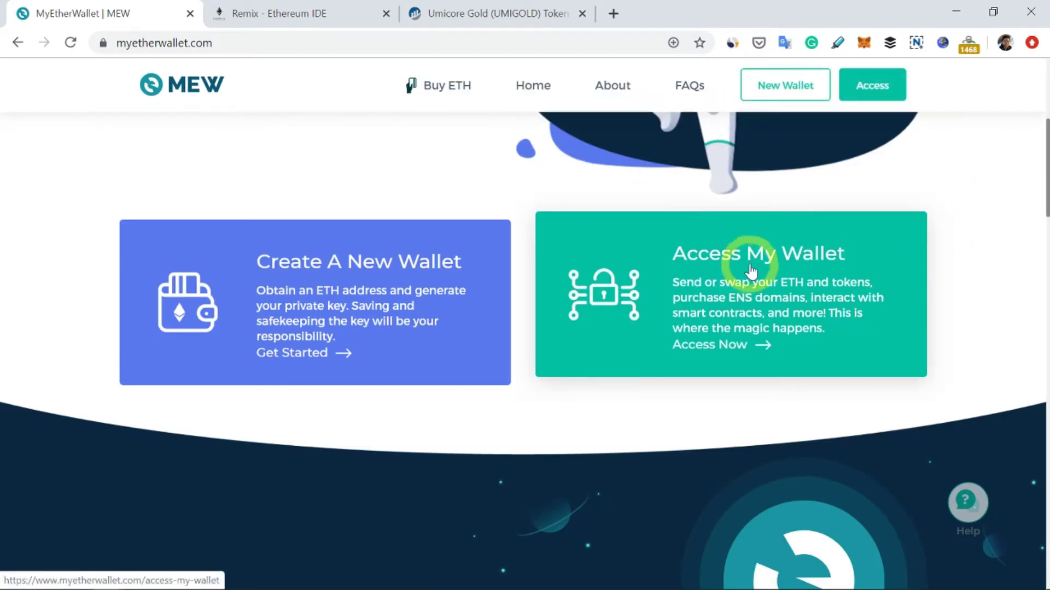
click(751, 269)
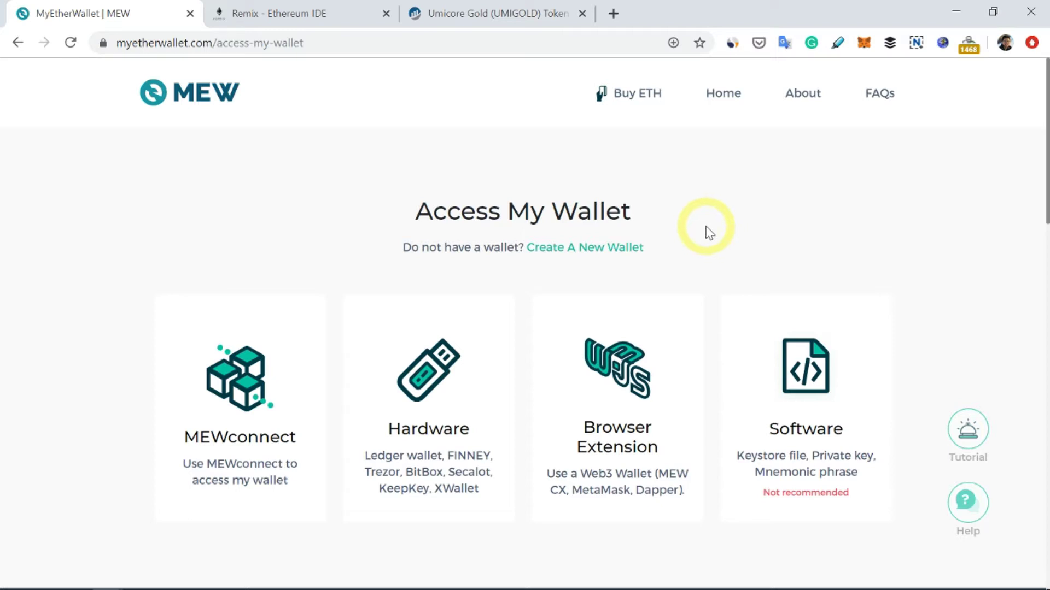
Check the MetaMask account, then unlock MEW through Browser Extension with the terms accepted.
click(865, 47)
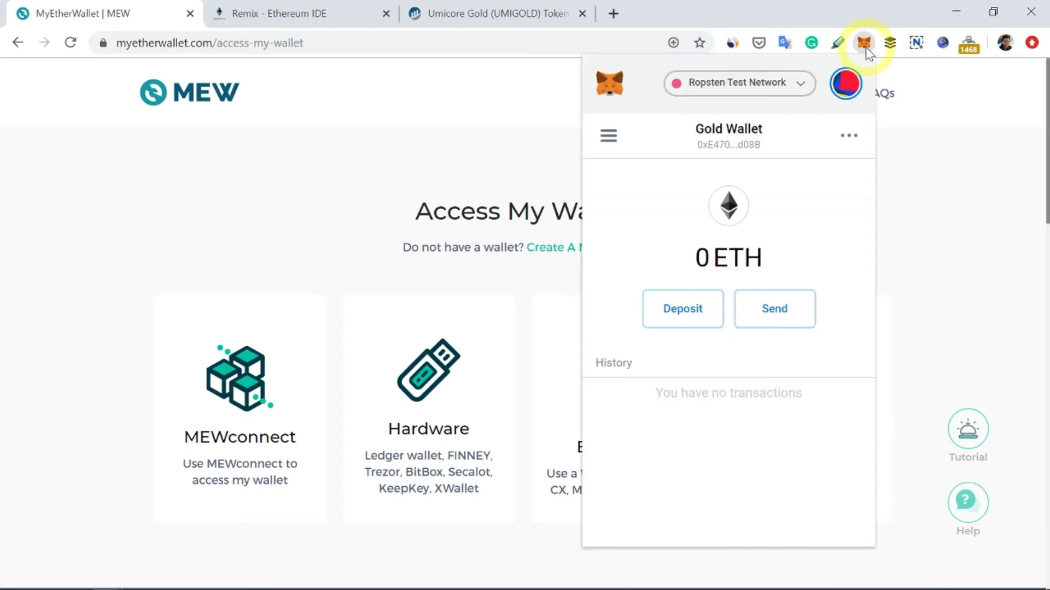
click(918, 199)
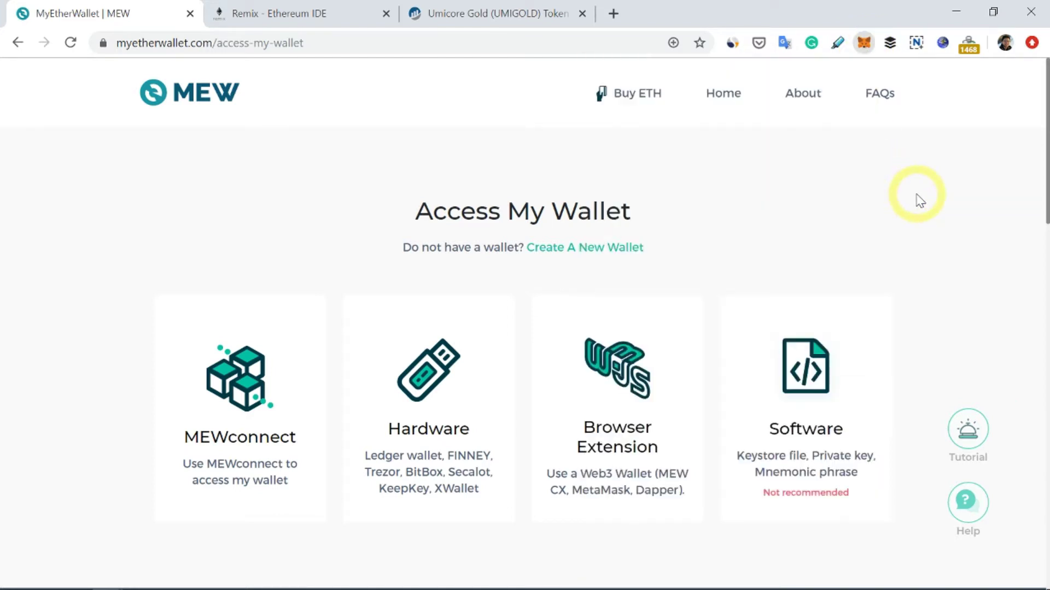
click(621, 386)
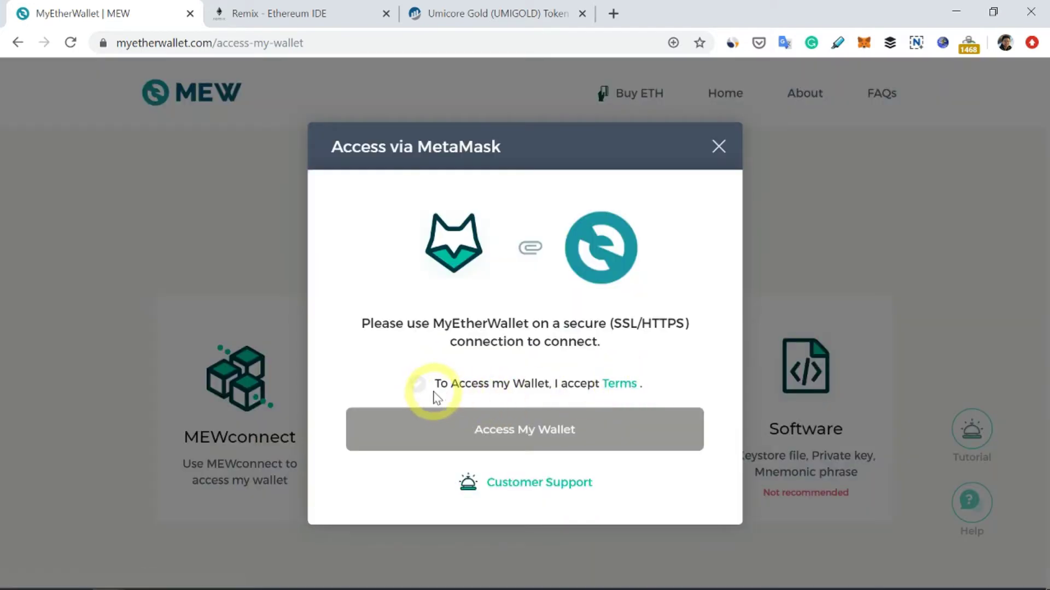
click(417, 385)
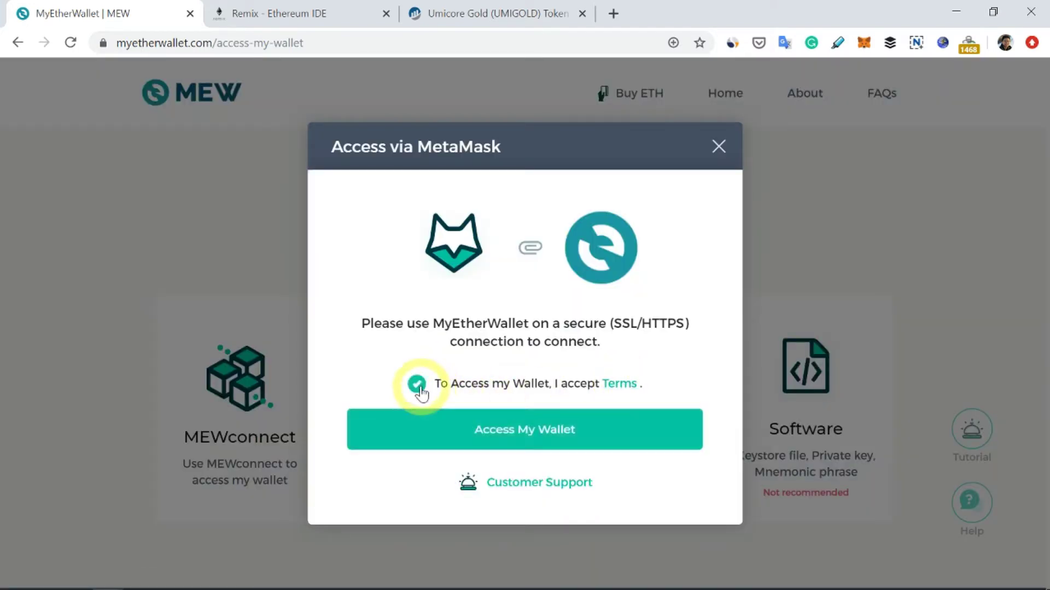
click(505, 444)
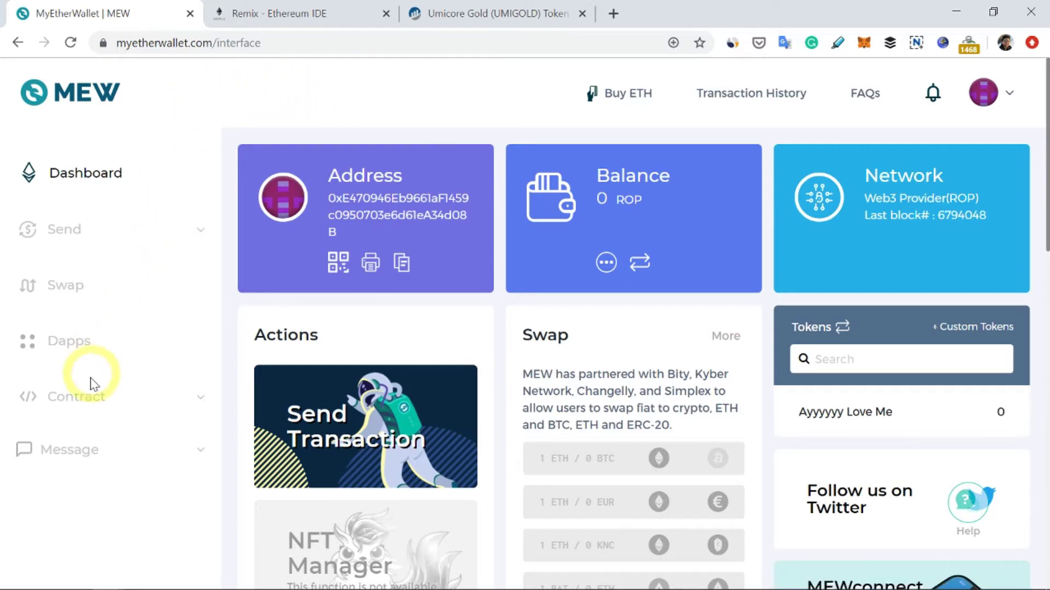
Open Contract > Interact with Contract, then bring up the Umicore Gold Etherscan tab.
click(86, 408)
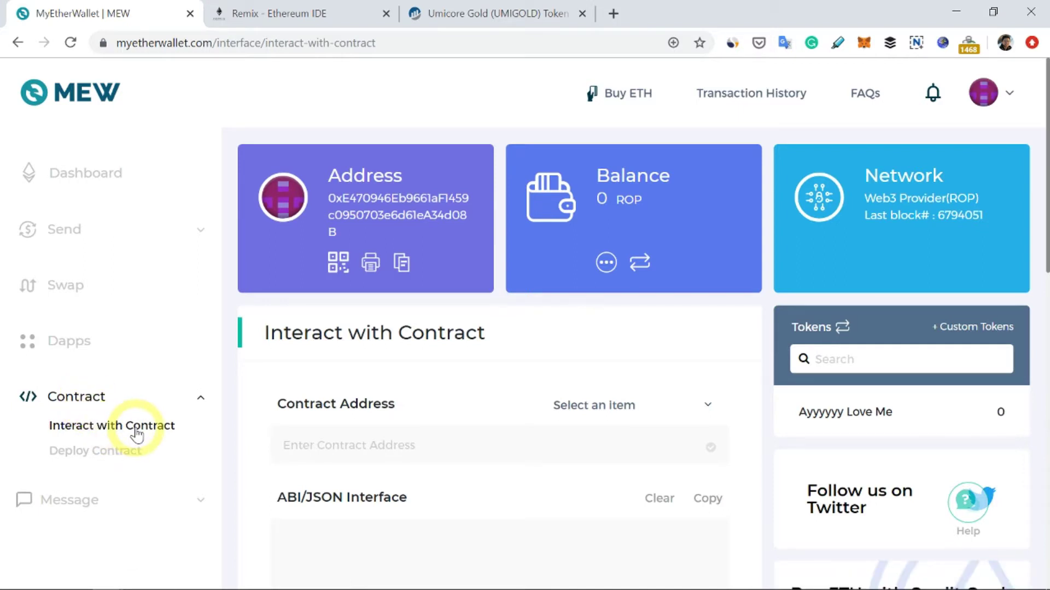
scroll(443, 361, down, 2)
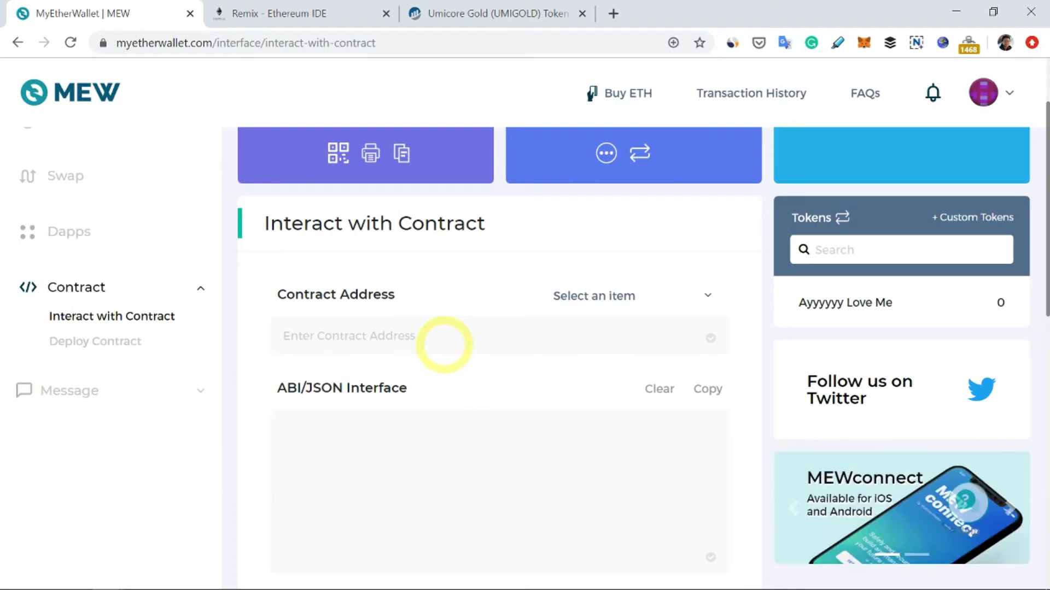
click(491, 14)
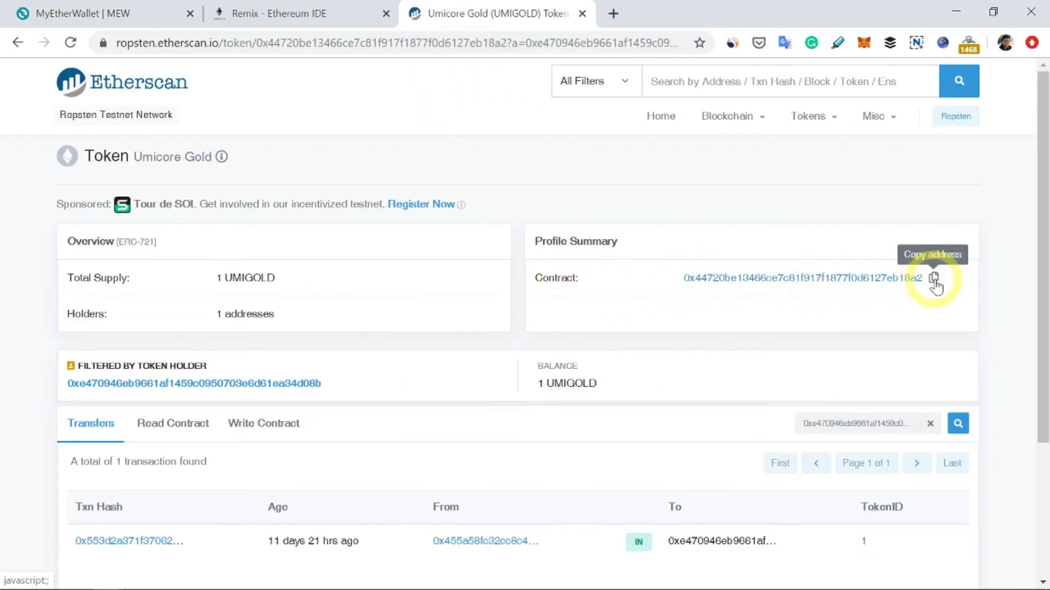
Copy the Umicore Gold contract address from Etherscan into MEW's Contract Address field.
click(934, 278)
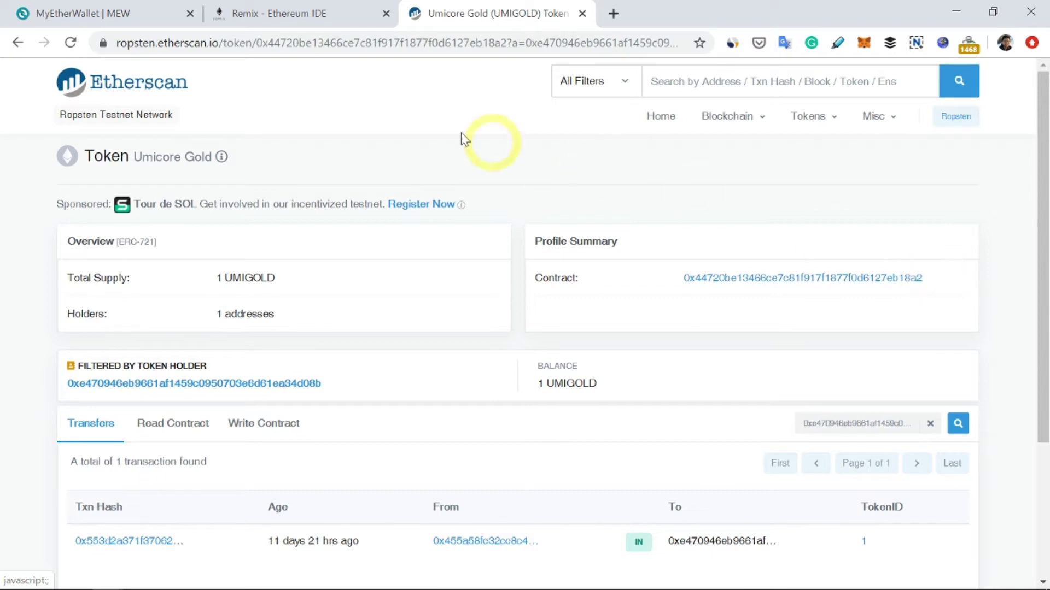
click(94, 13)
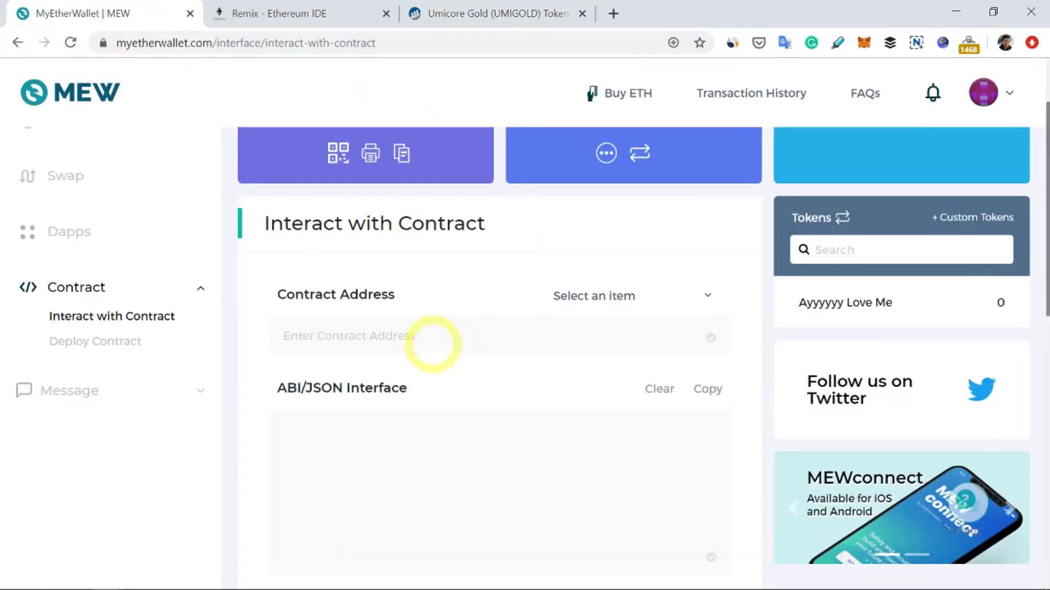
right_click(433, 343)
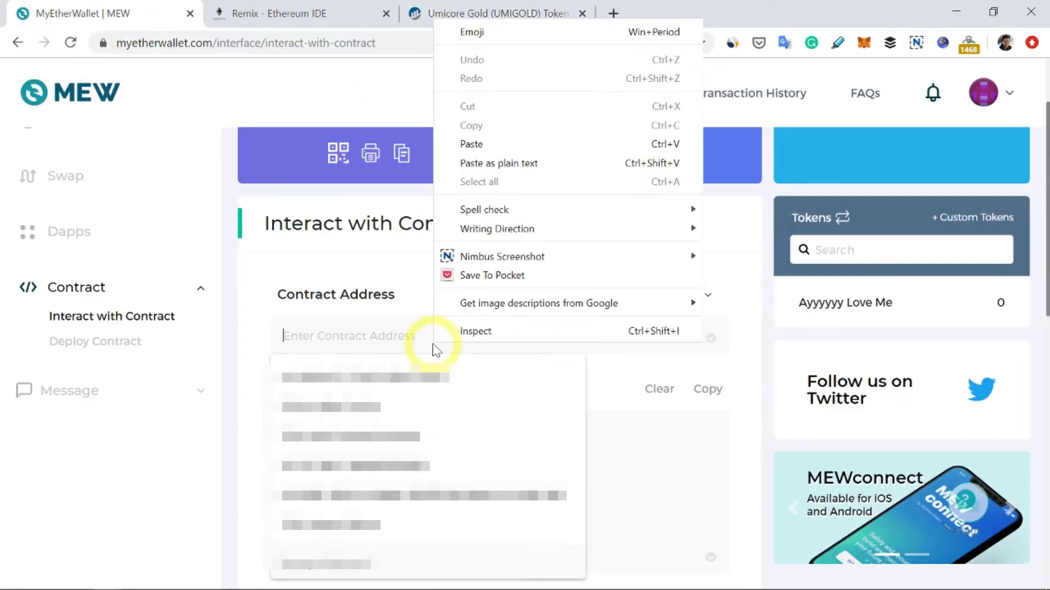
click(464, 143)
scroll(547, 377, down, 2)
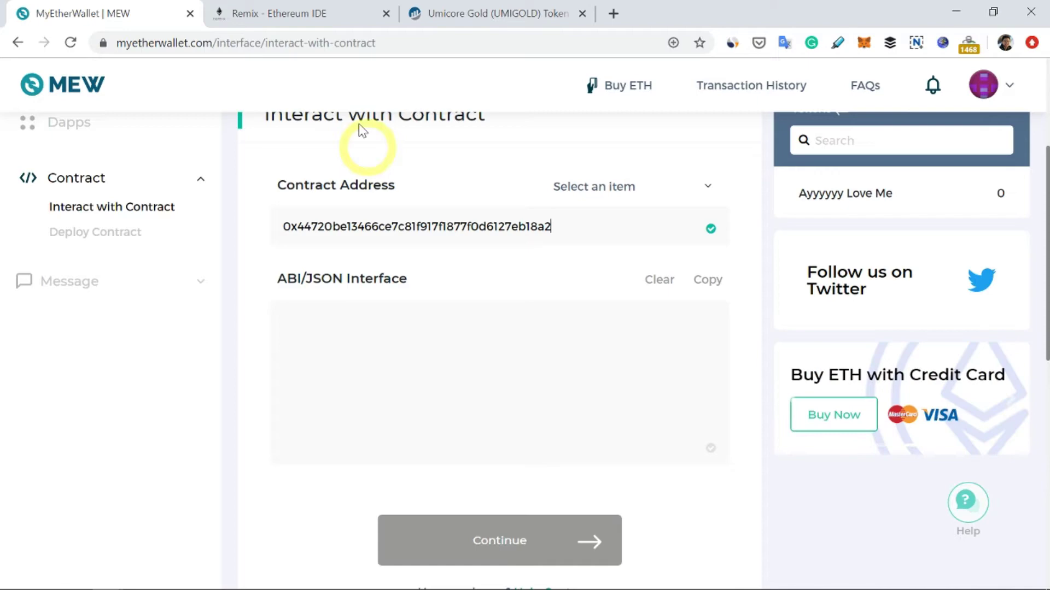
Copy the contract ABI from Remix, paste it into the ABI/JSON Interface box, and continue.
click(340, 15)
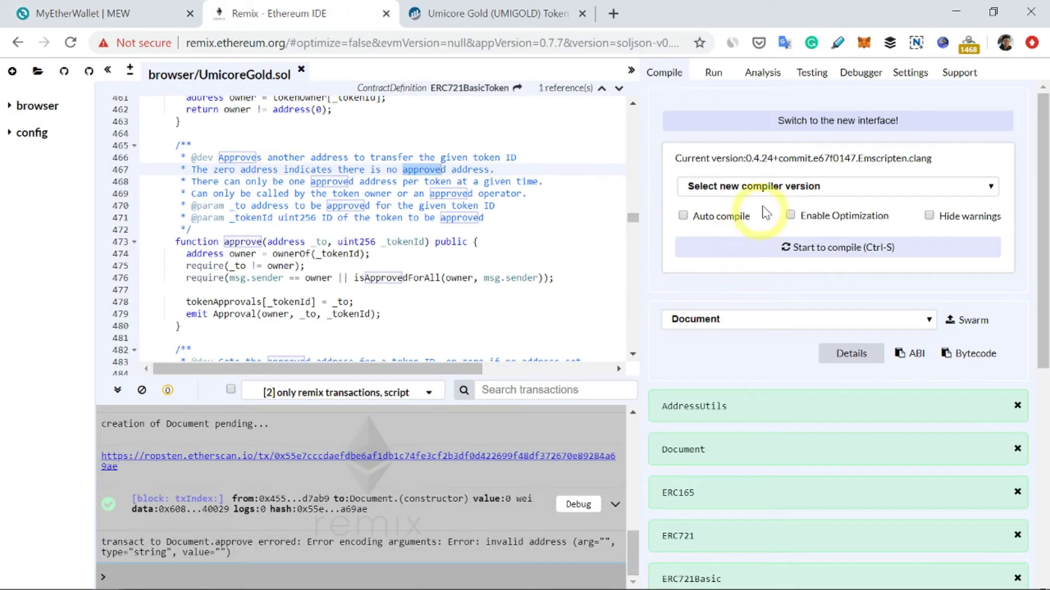
click(916, 354)
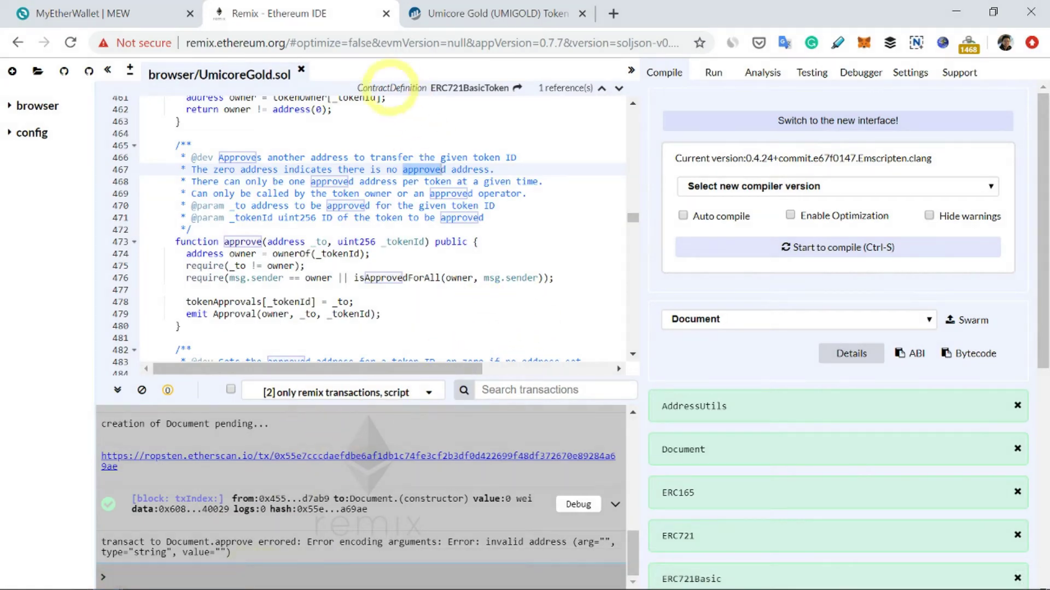
click(104, 14)
click(390, 314)
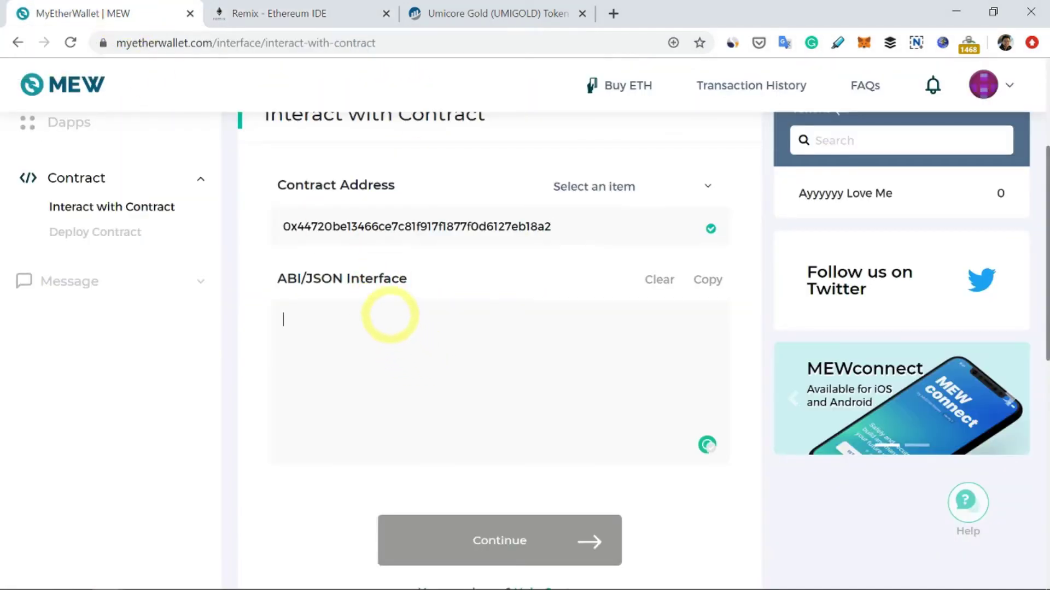
right_click(393, 317)
click(435, 391)
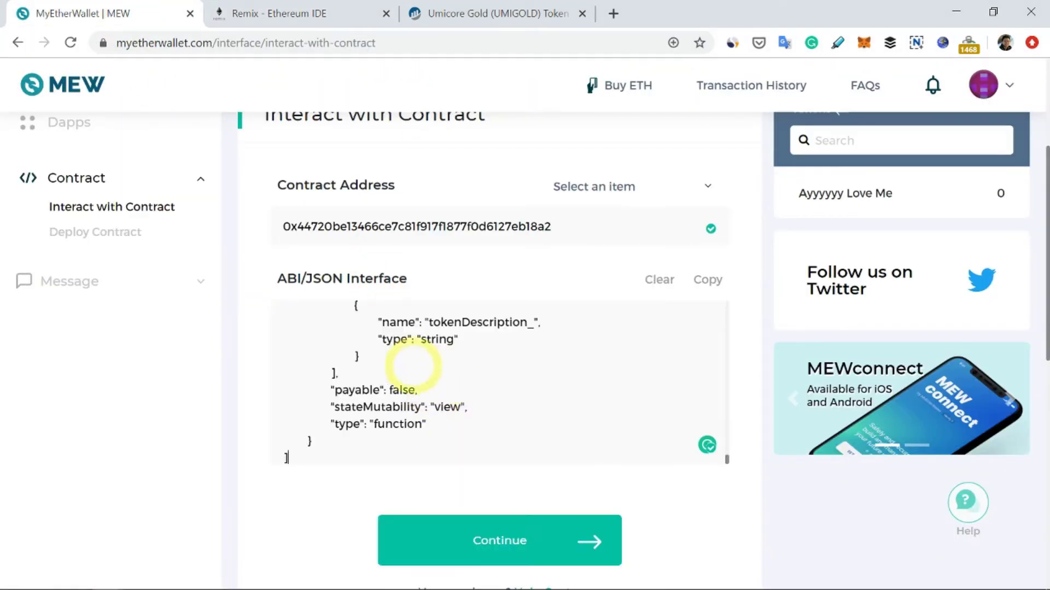
click(499, 553)
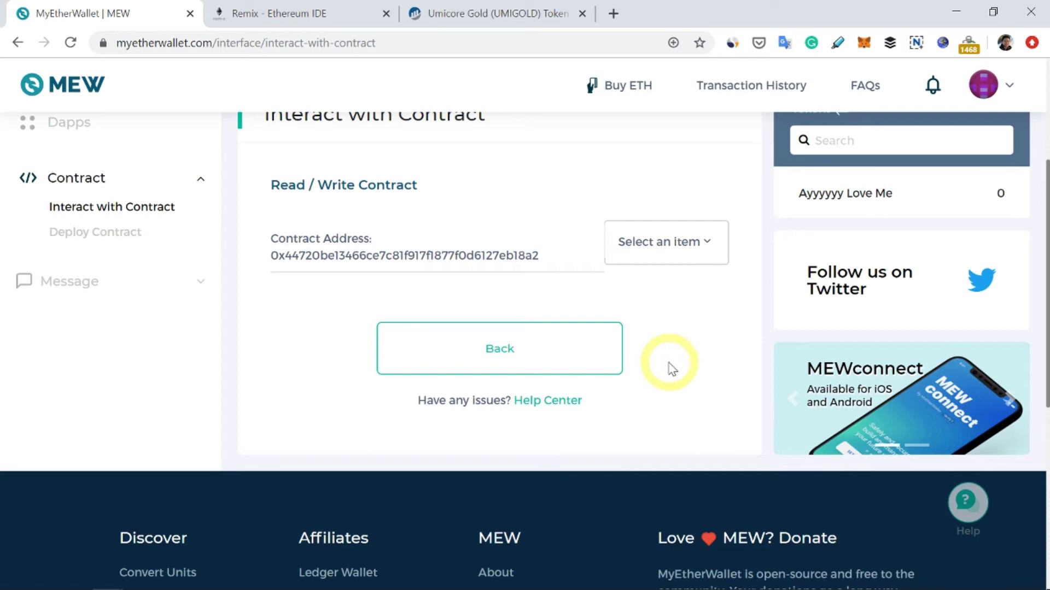
Pick transferFrom from the contract's function list and scroll down to its input fields.
scroll(665, 368, up, 4)
scroll(671, 369, down, 2)
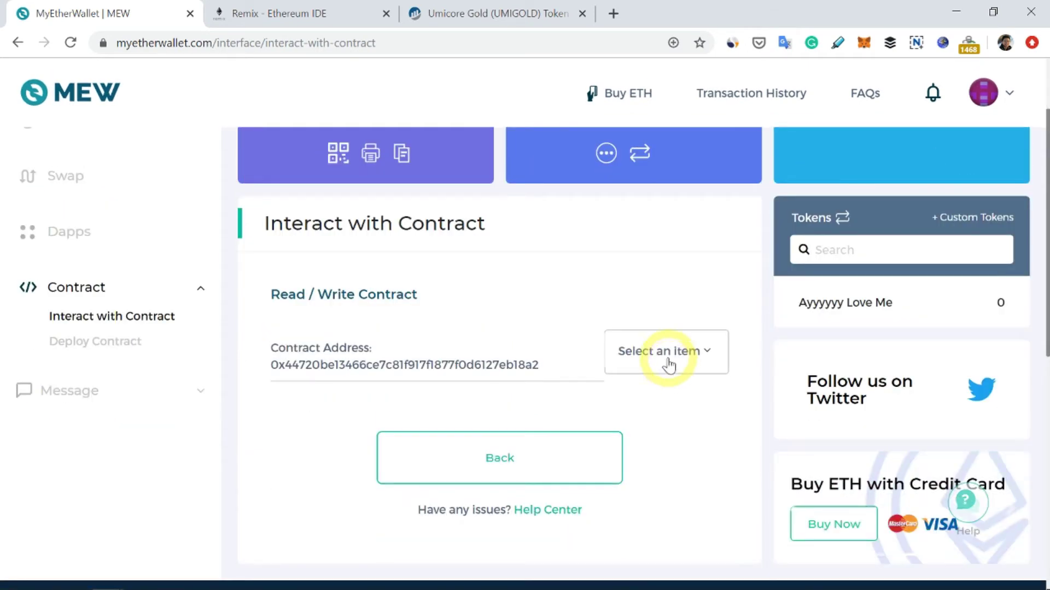
click(668, 365)
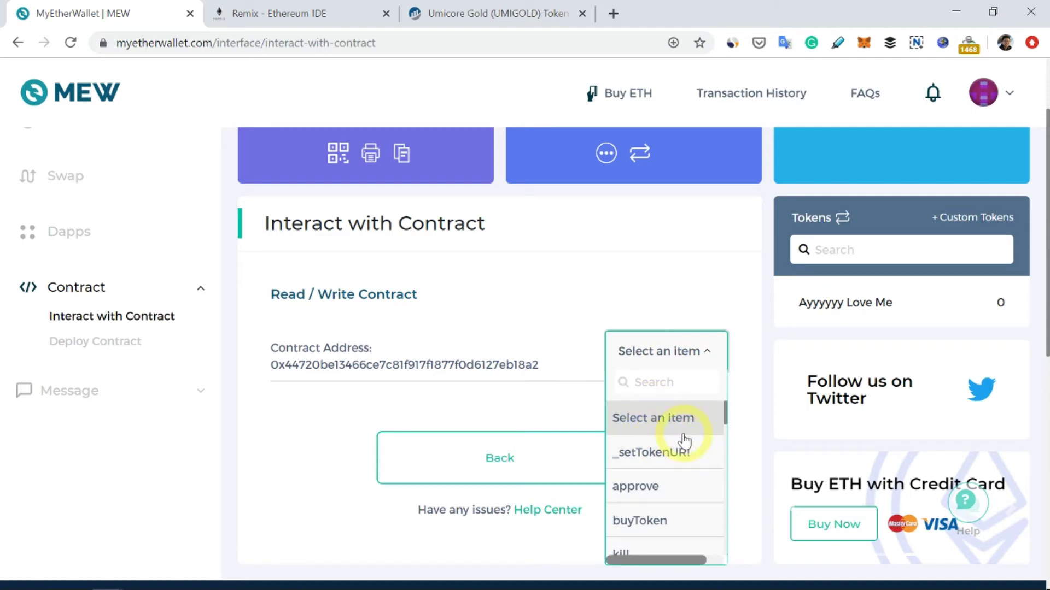
scroll(674, 457, down, 5)
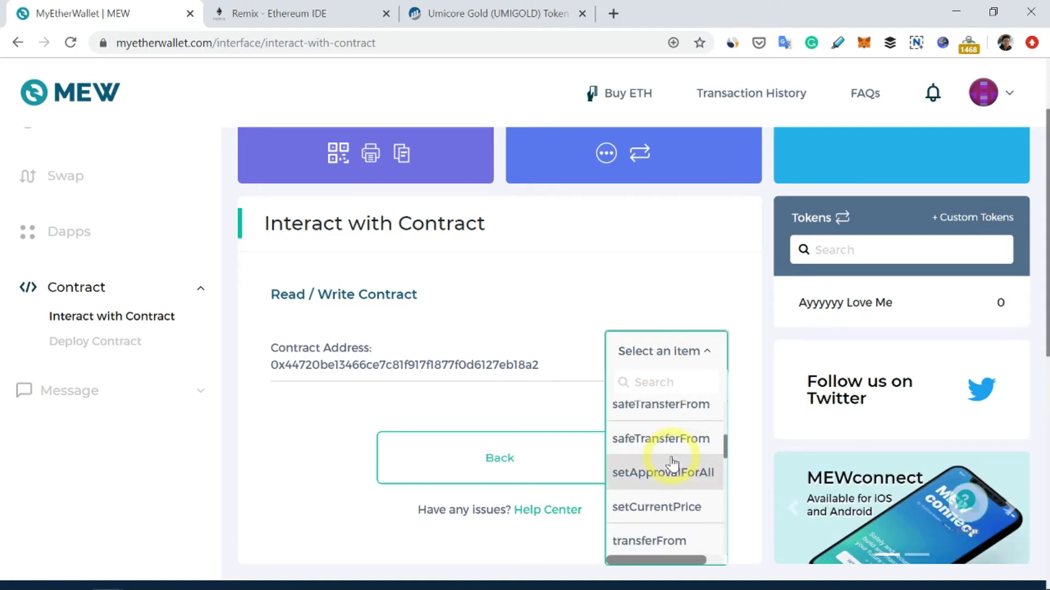
click(661, 541)
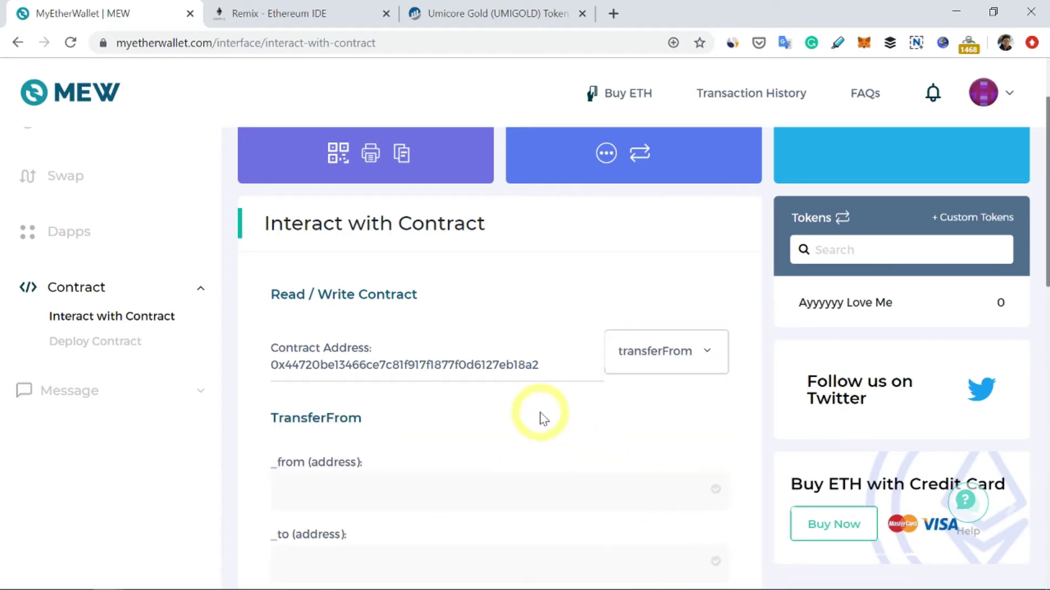
scroll(541, 417, down, 2)
scroll(541, 418, down, 2)
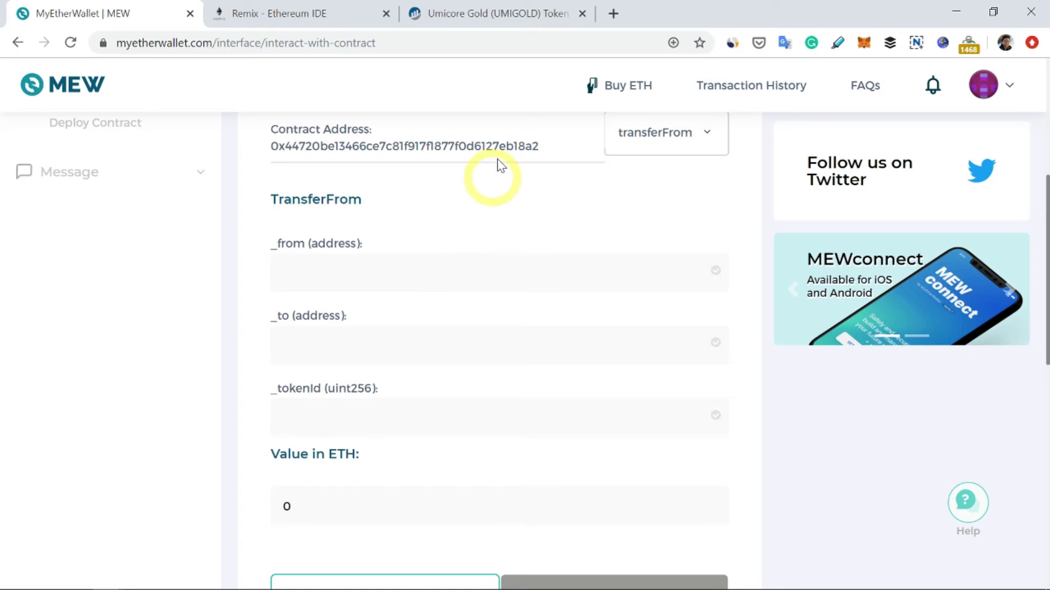
click(864, 44)
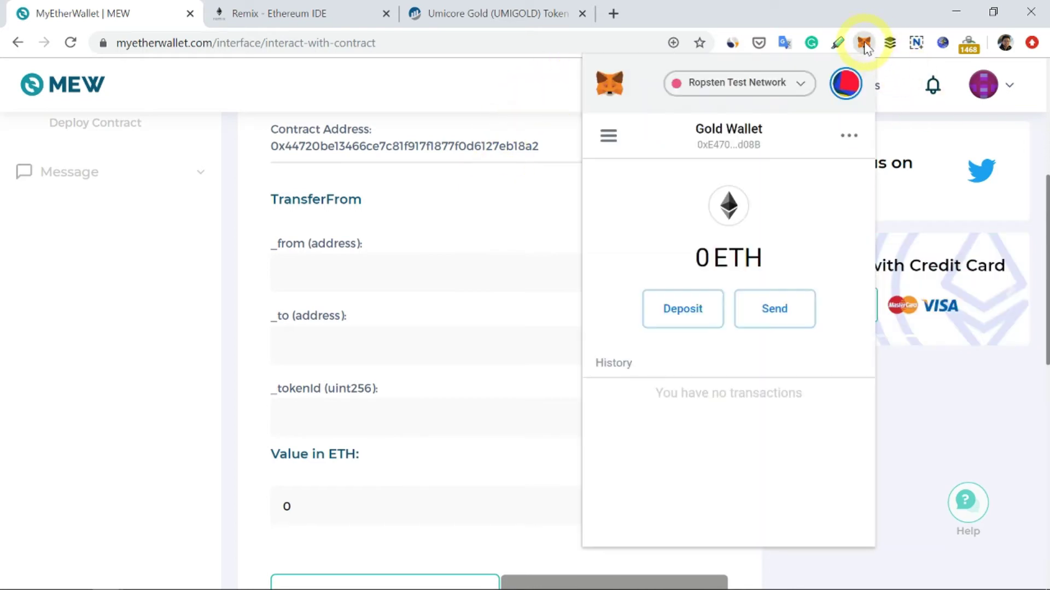
click(722, 159)
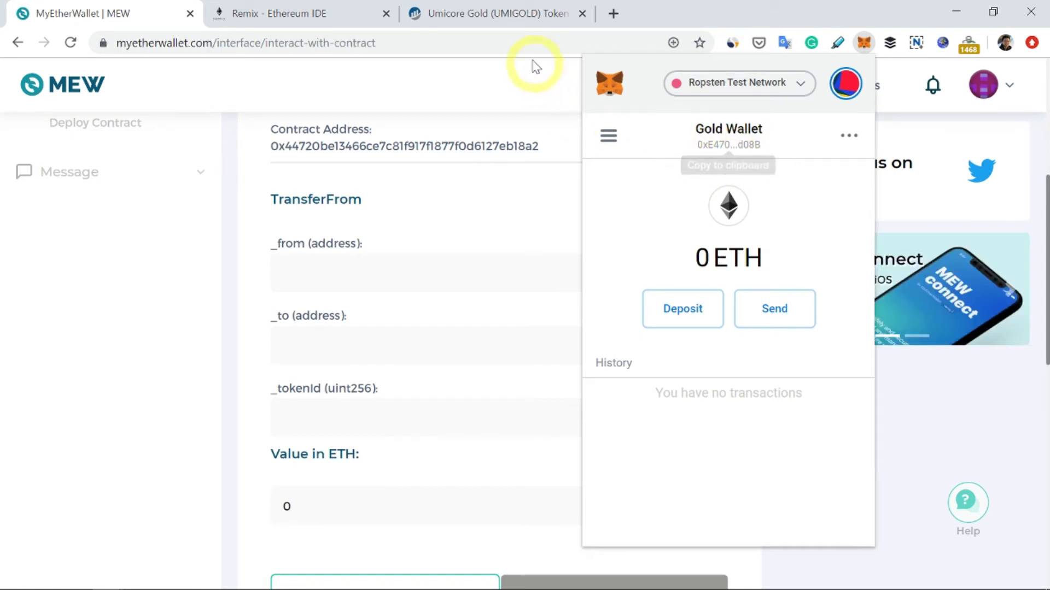
click(505, 19)
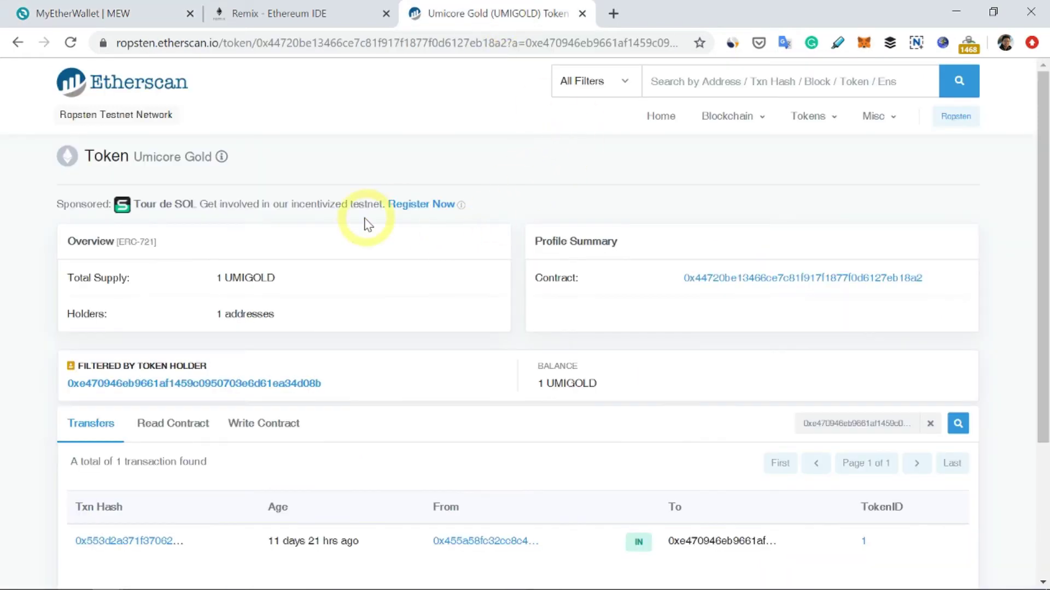
scroll(429, 386, down, 2)
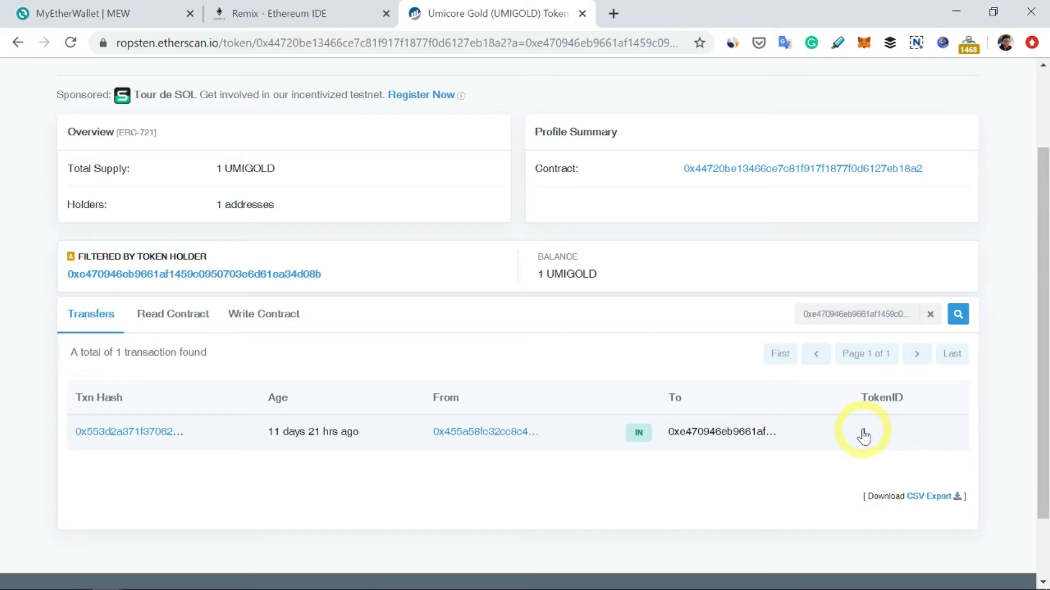
click(864, 44)
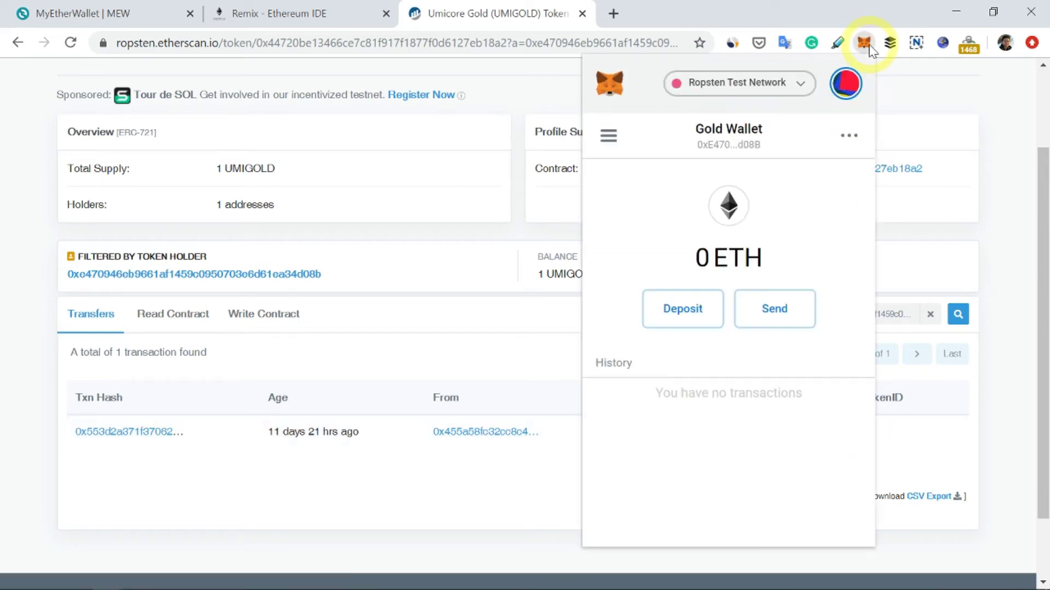
click(607, 134)
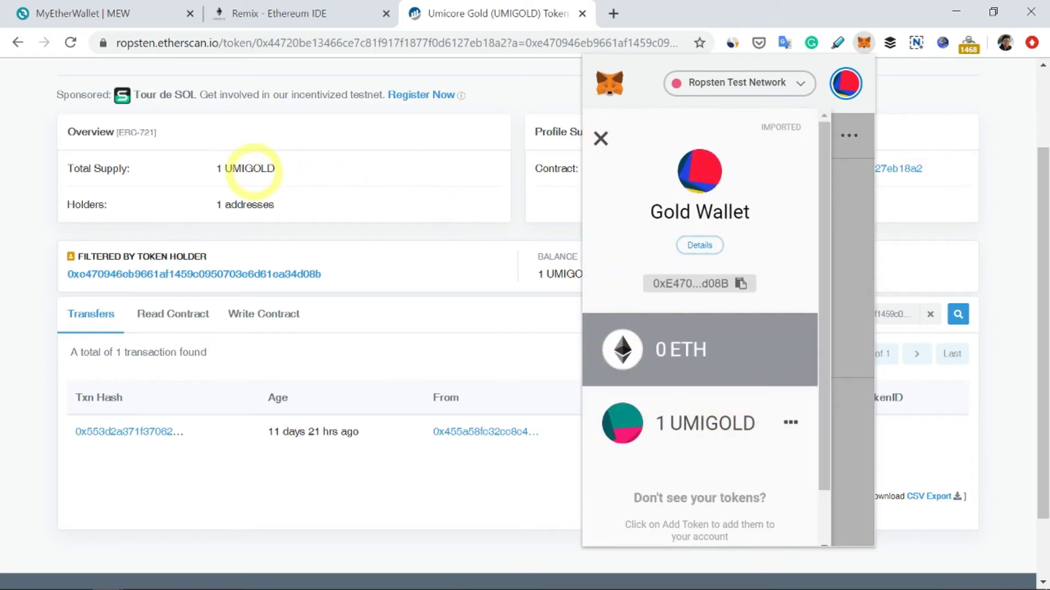
click(377, 170)
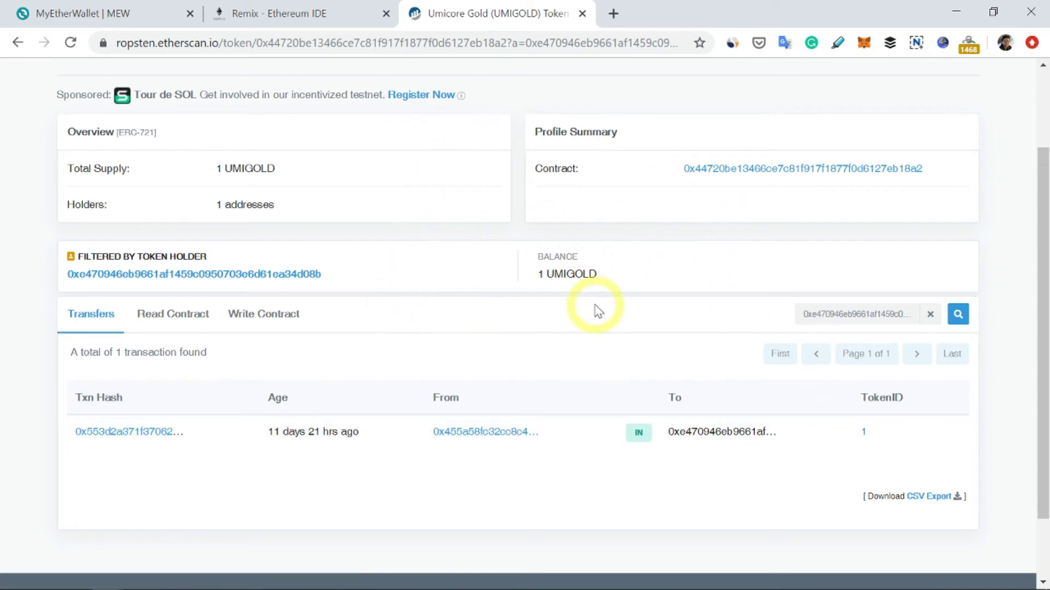
Switch MetaMask to Test Wallet 4, copy its address, and go back to the MEW tab.
click(863, 44)
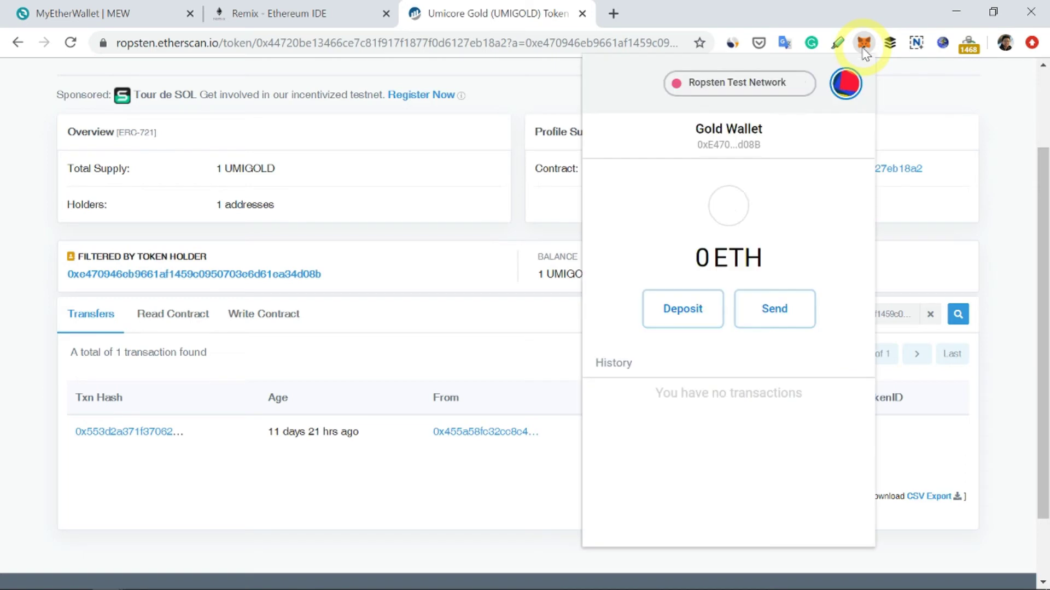
click(846, 83)
scroll(757, 262, down, 2)
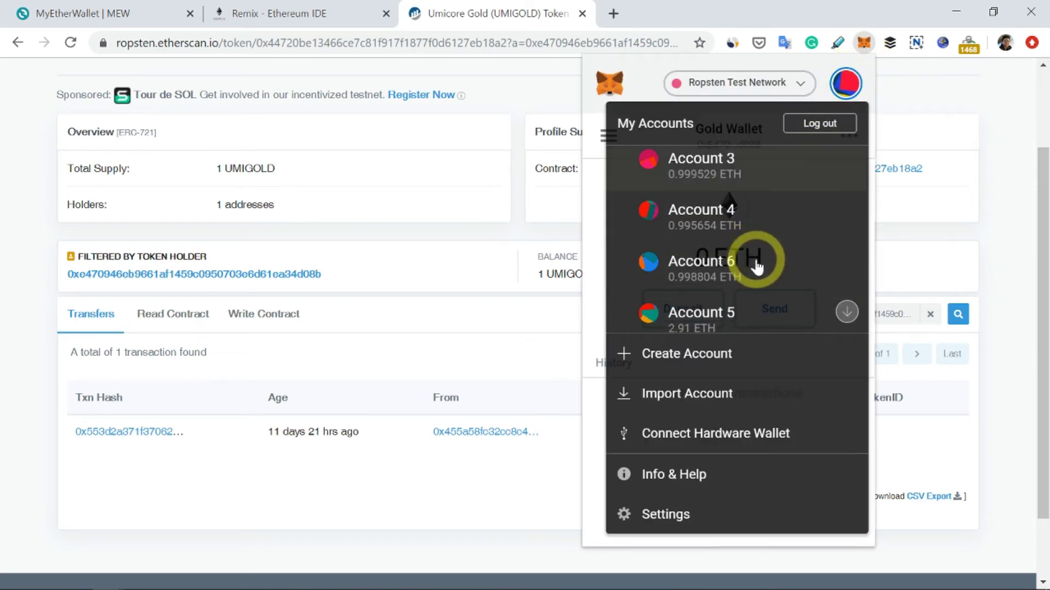
scroll(738, 222, up, 2)
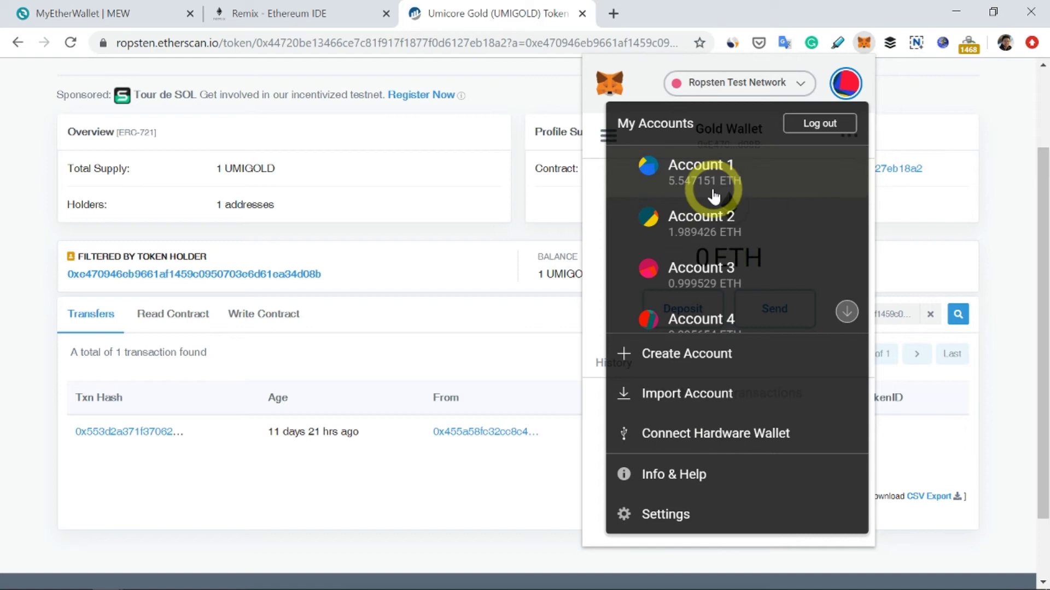
scroll(710, 205, down, 2)
scroll(714, 258, down, 4)
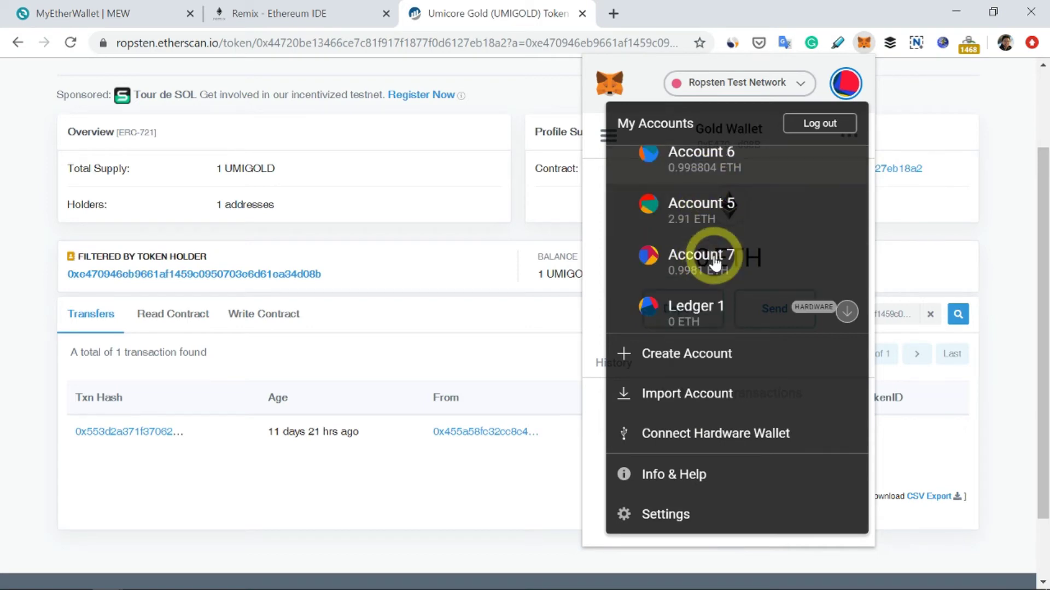
scroll(714, 257, up, 4)
scroll(715, 256, down, 8)
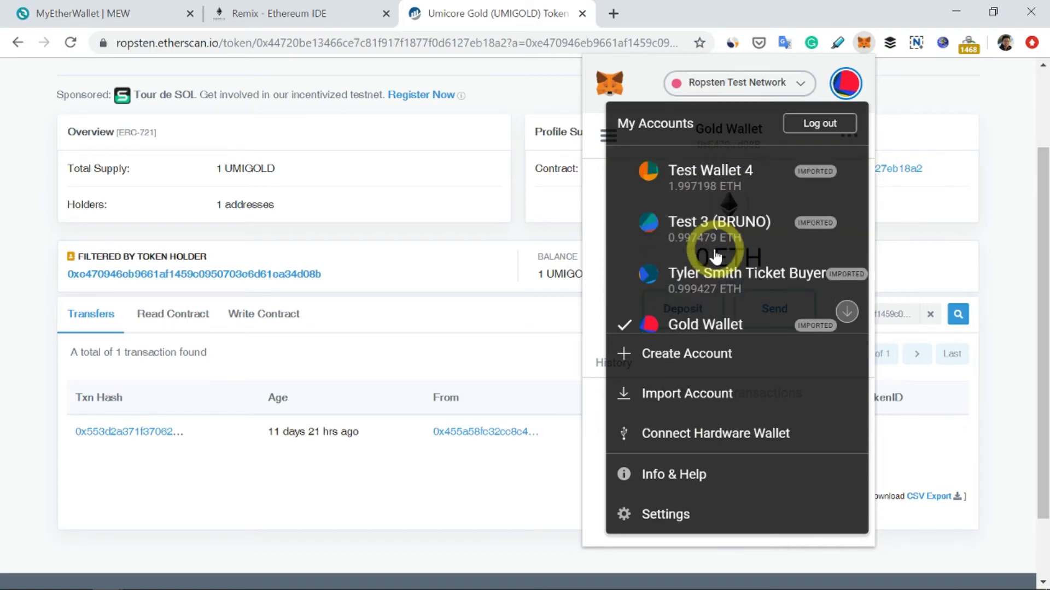
scroll(715, 256, up, 2)
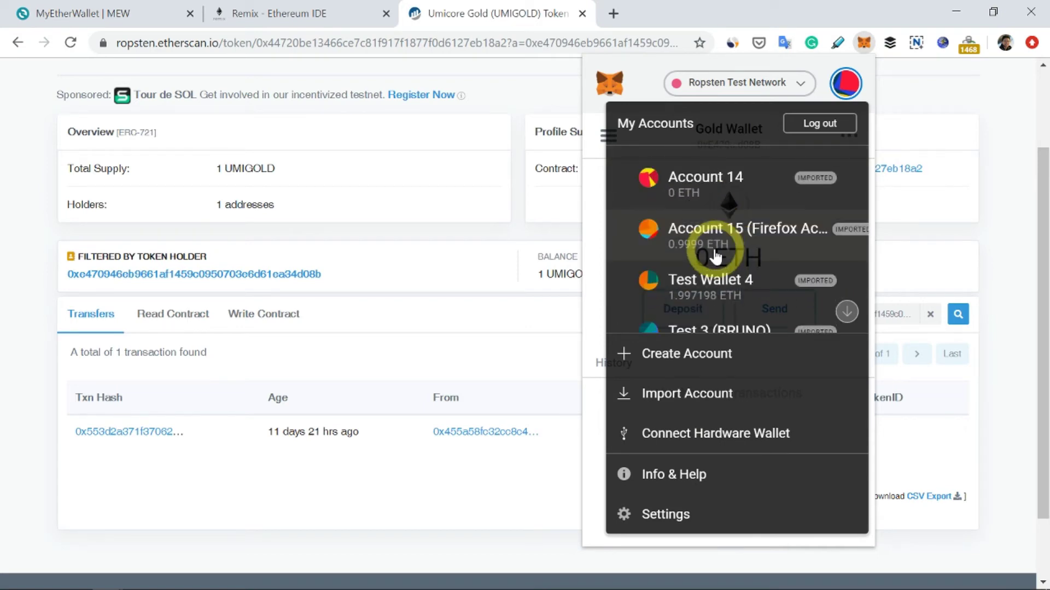
click(710, 294)
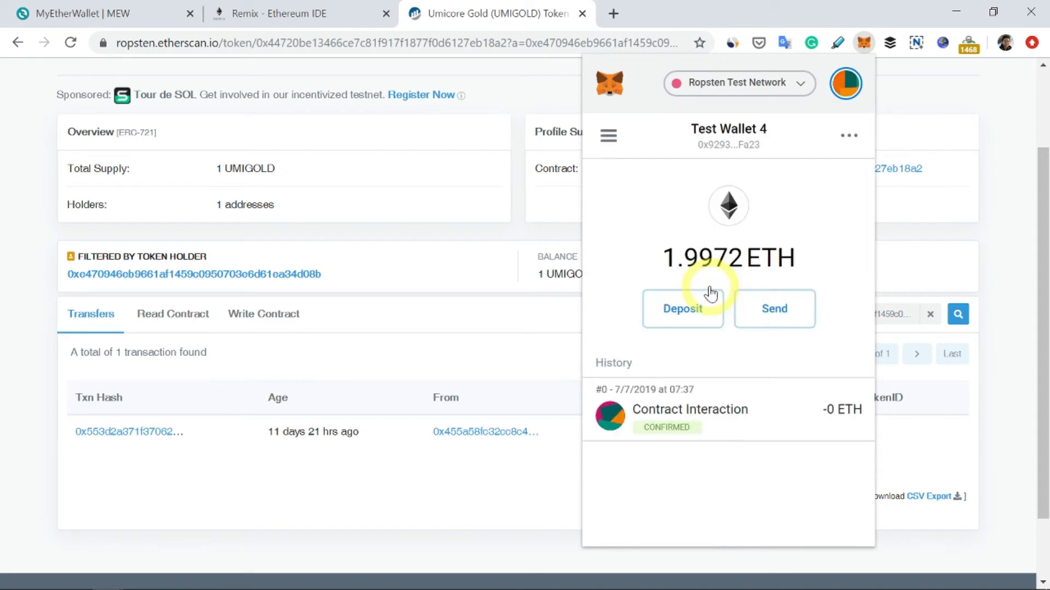
click(722, 153)
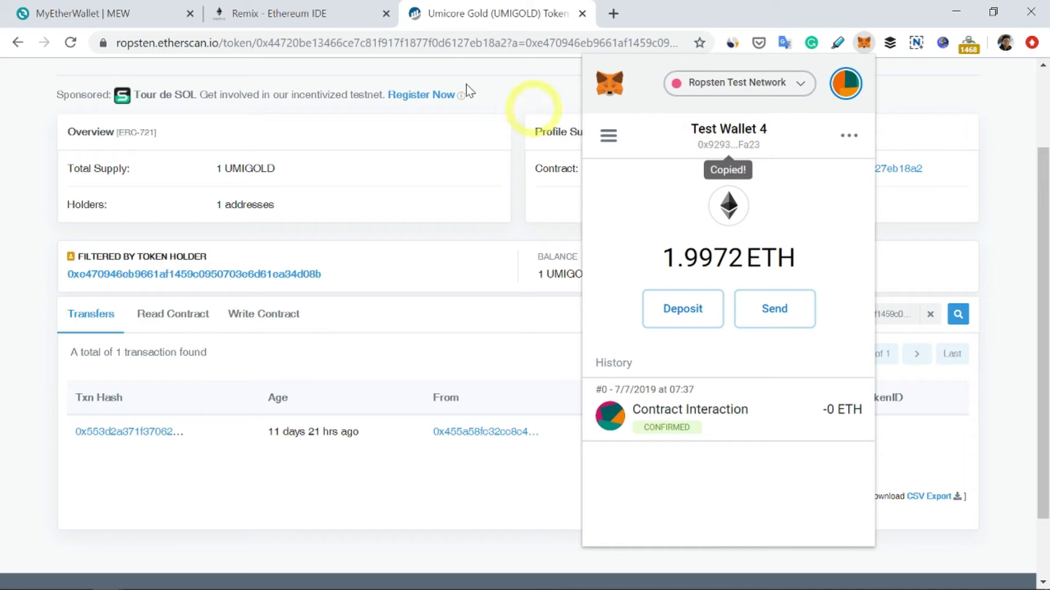
click(149, 21)
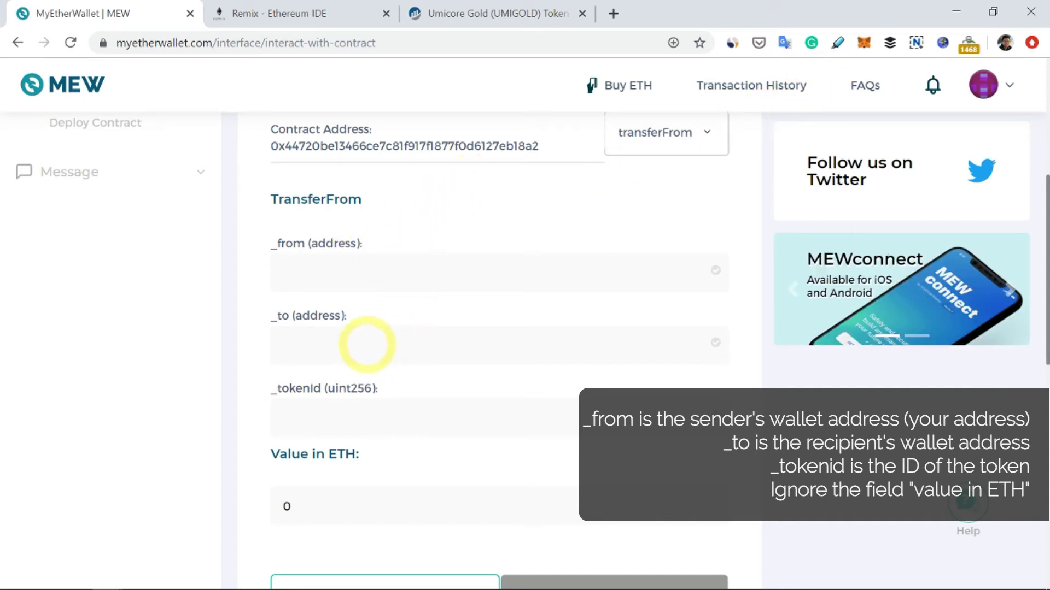
Paste Test Wallet 4's copied address as plain text into the _to field.
click(366, 344)
right_click(367, 344)
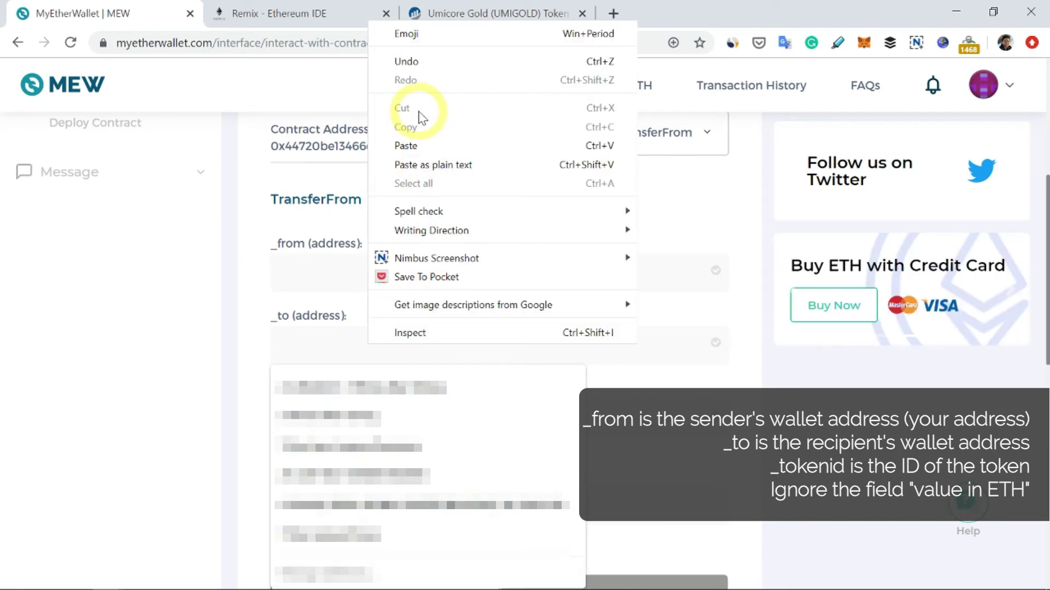
click(414, 157)
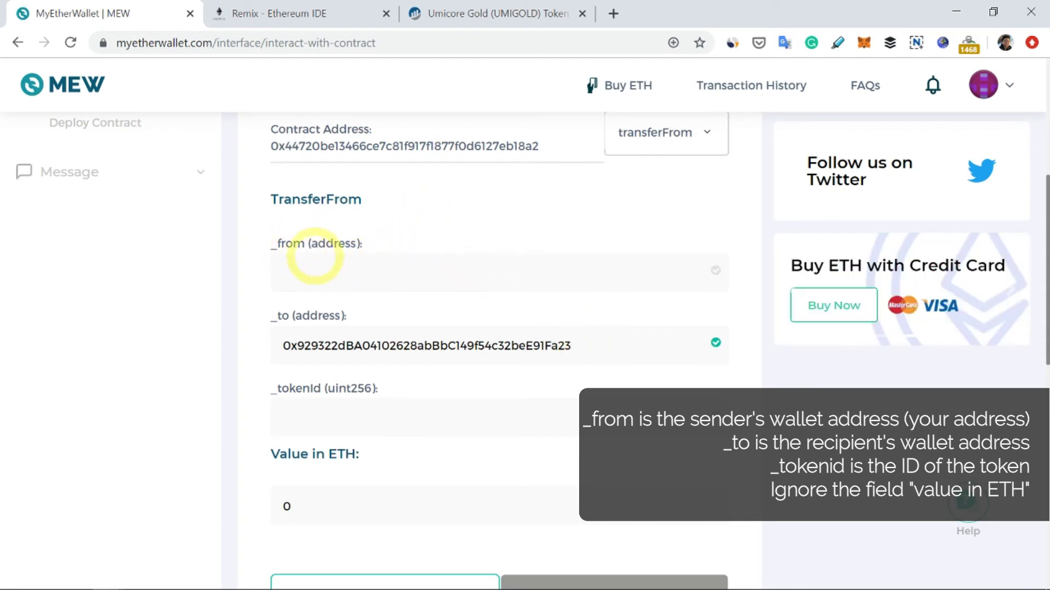
Switch MetaMask back to Gold Wallet and copy its address.
click(865, 44)
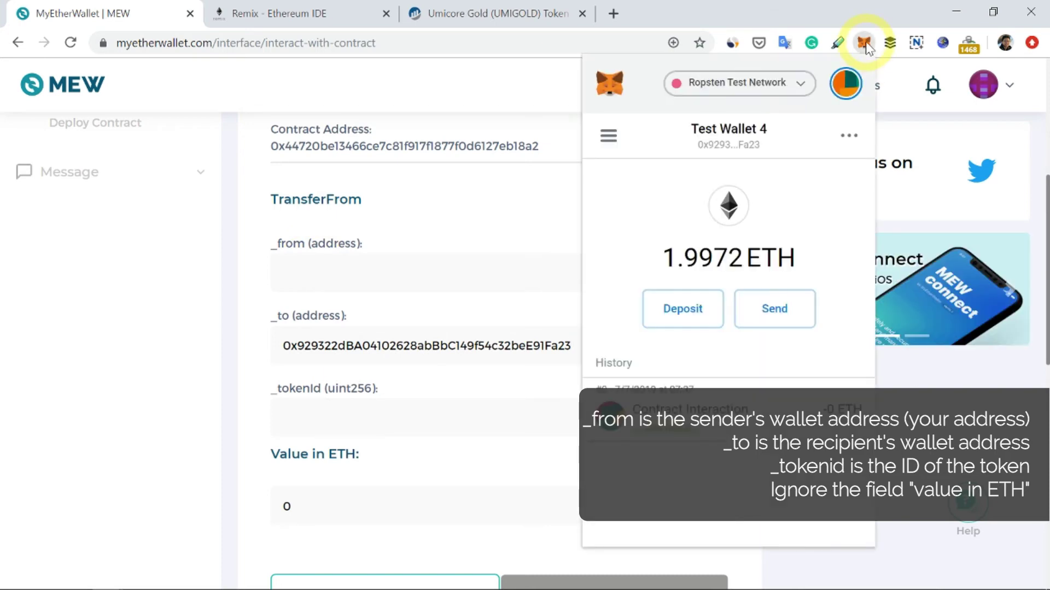
click(843, 92)
scroll(706, 229, down, 15)
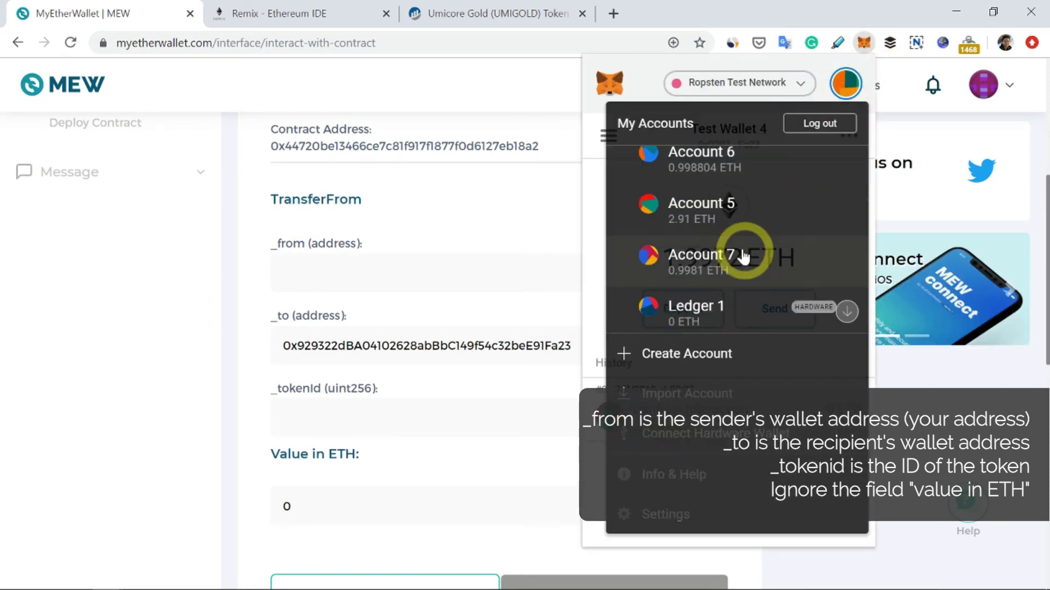
scroll(733, 257, down, 1)
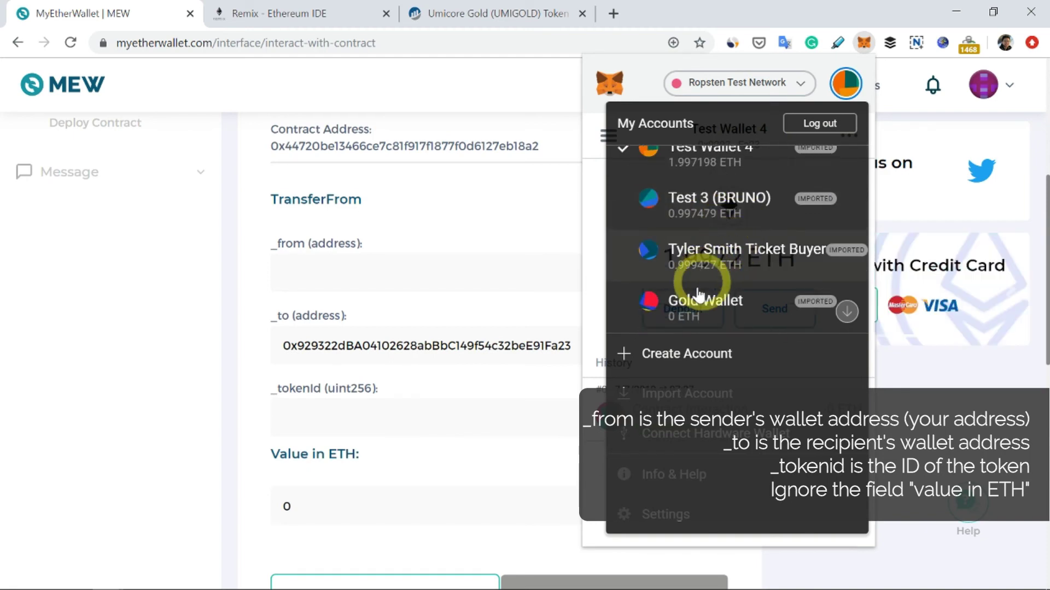
click(705, 298)
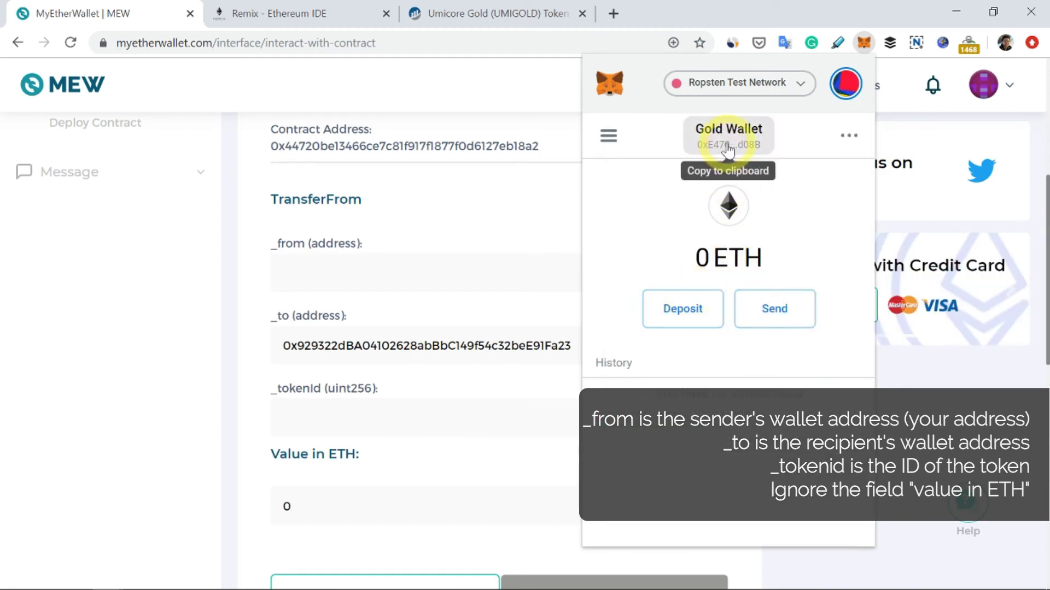
click(711, 134)
Paste the Gold Wallet address into _from and set _tokenId to 1.
click(422, 269)
right_click(424, 270)
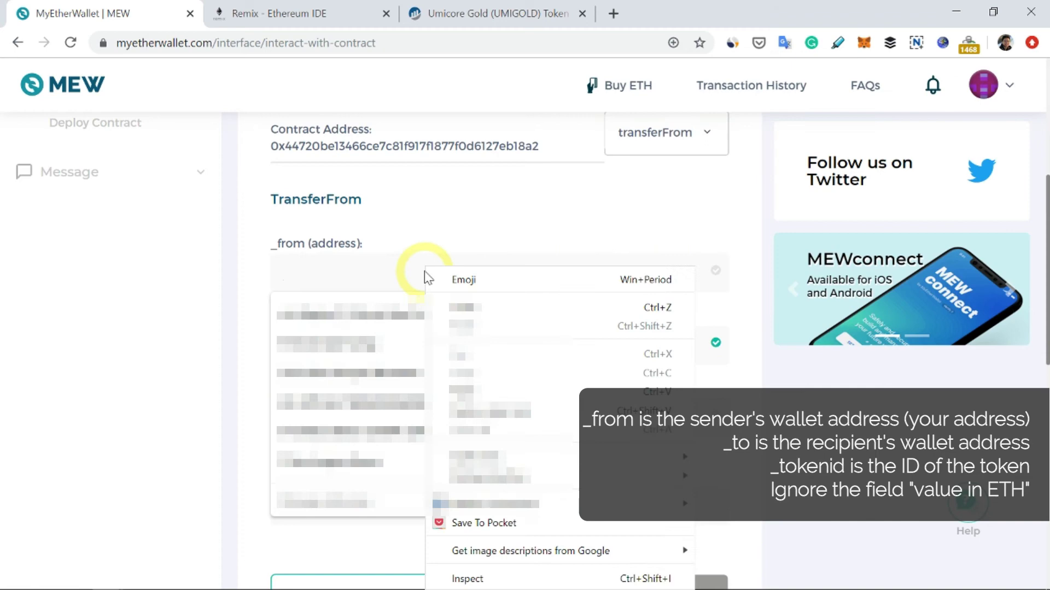
click(482, 391)
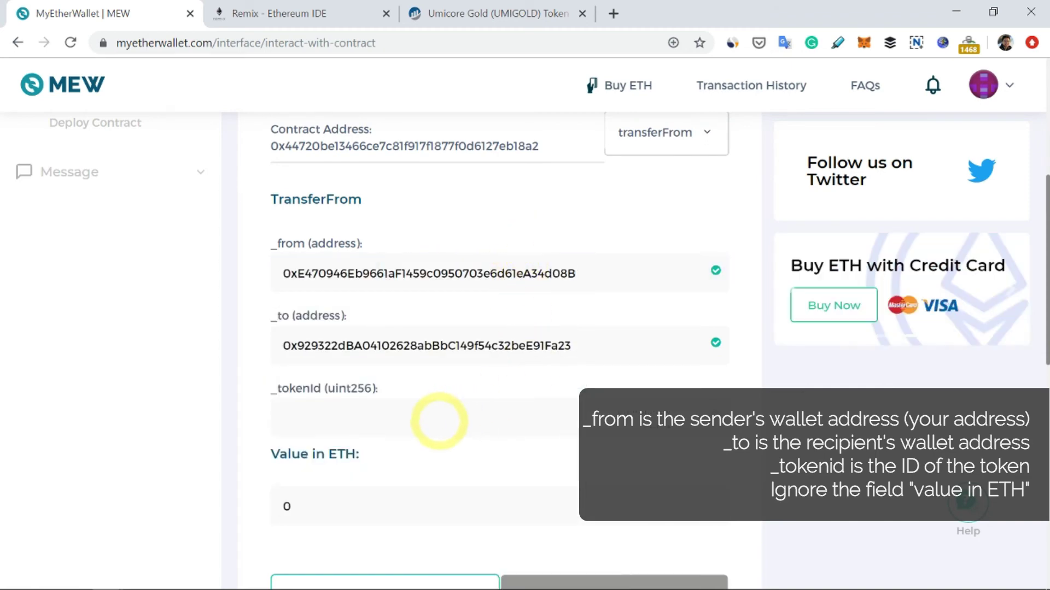
text(1)
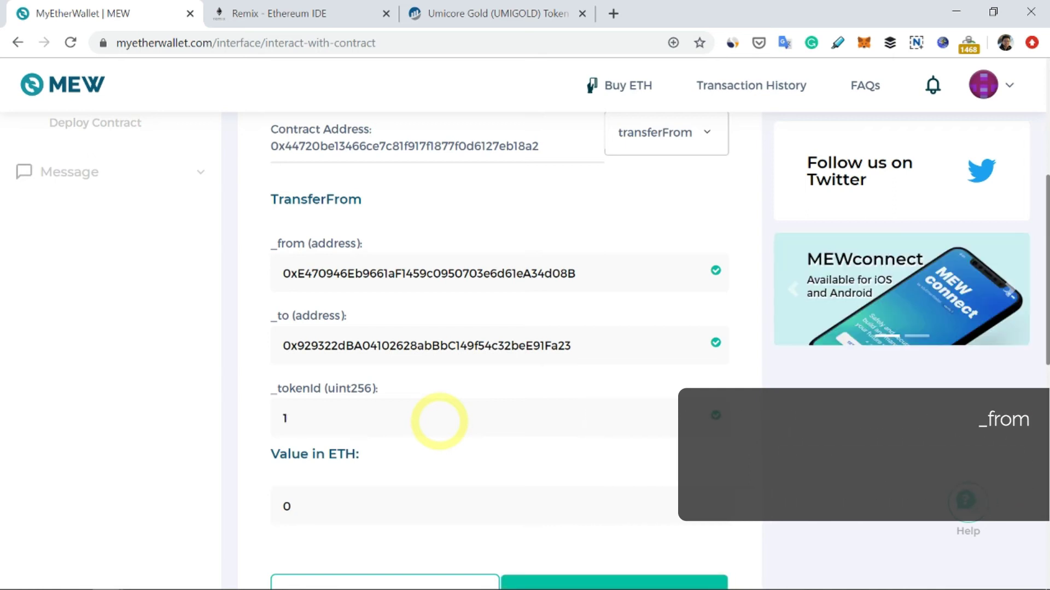
scroll(702, 472, down, 2)
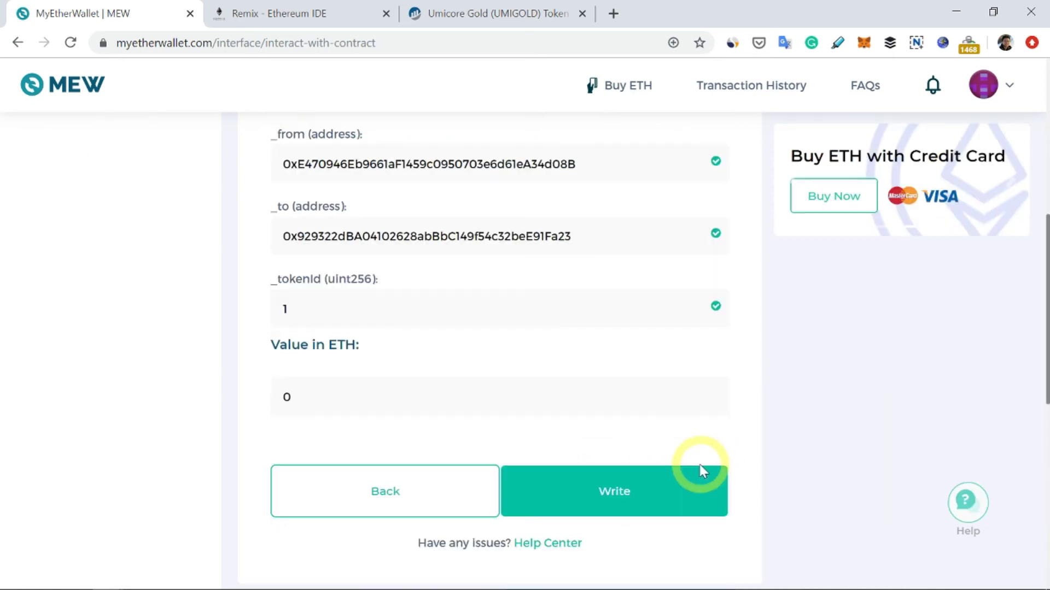
Write the transferFrom call, confirm it in MetaMask, and close the success dialog.
click(620, 501)
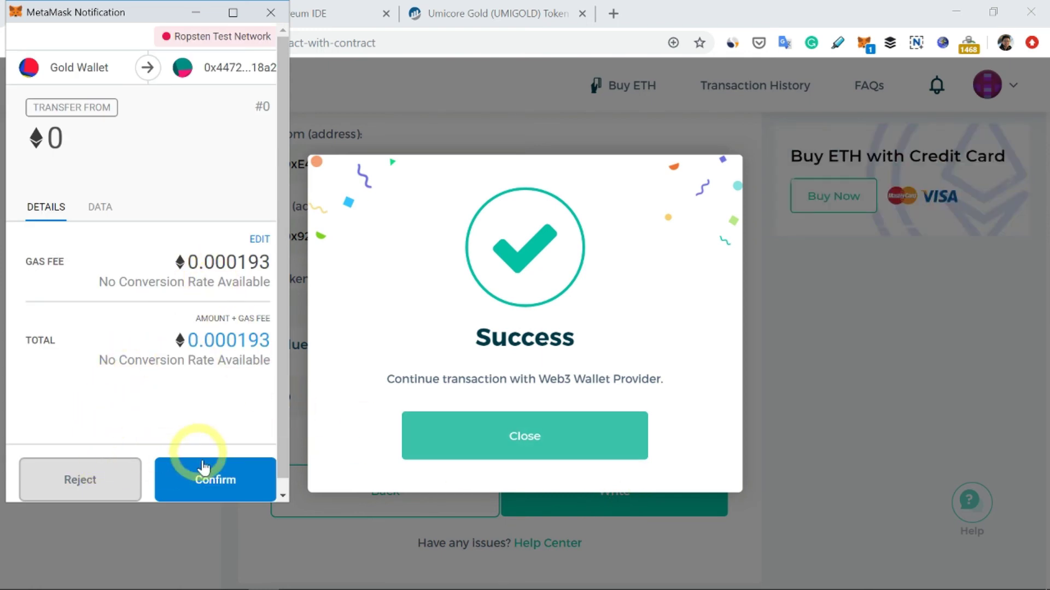
click(223, 486)
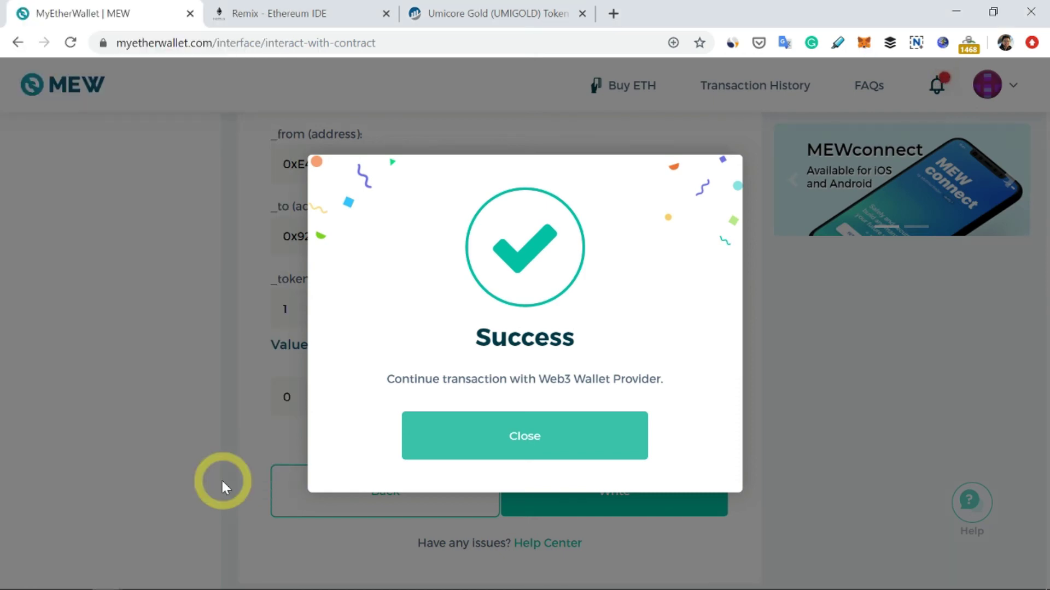
click(562, 444)
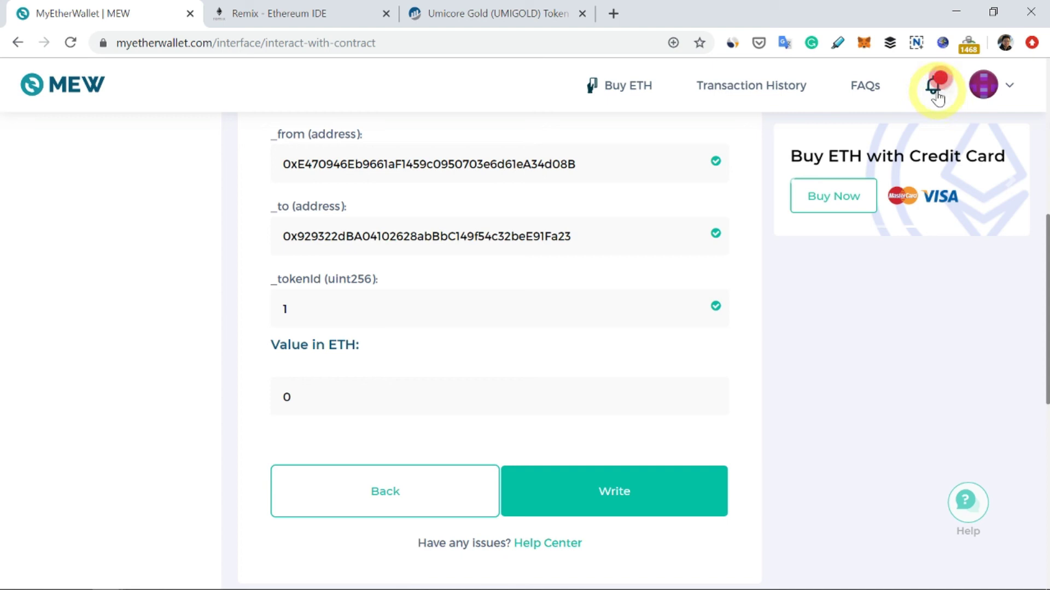
Confirm the transferFrom transaction shows Success with a 0.000125244 ROP fee, and open its hash on Etherscan in a new tab.
click(933, 90)
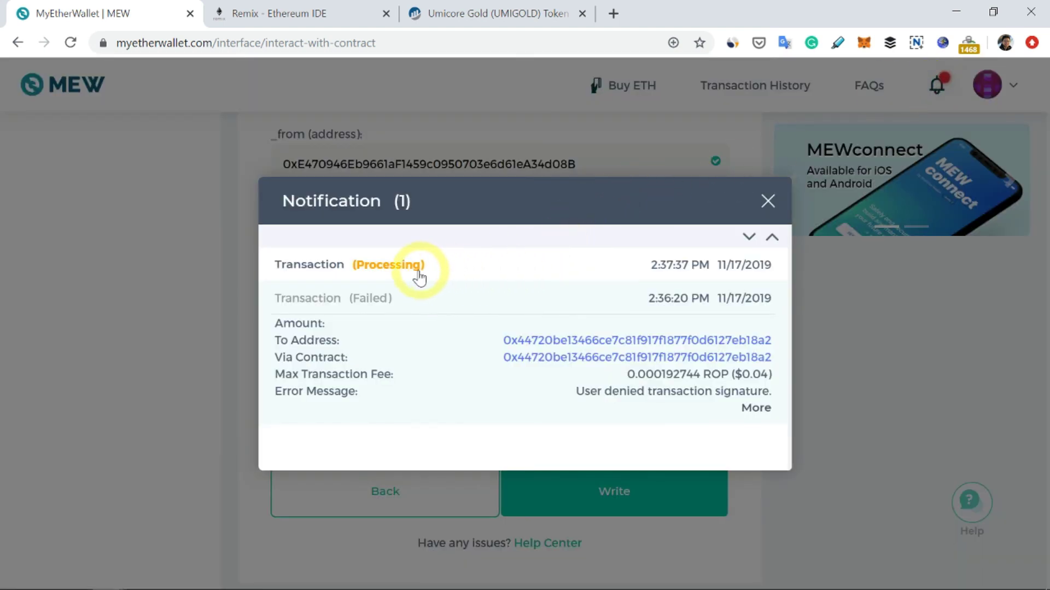
click(576, 269)
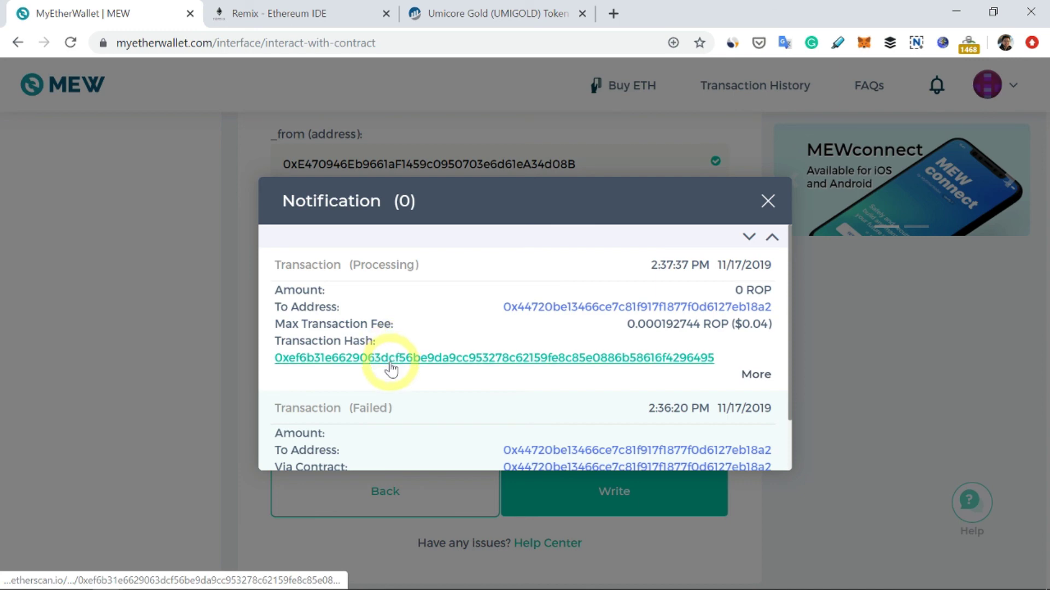
right_click(439, 363)
click(454, 372)
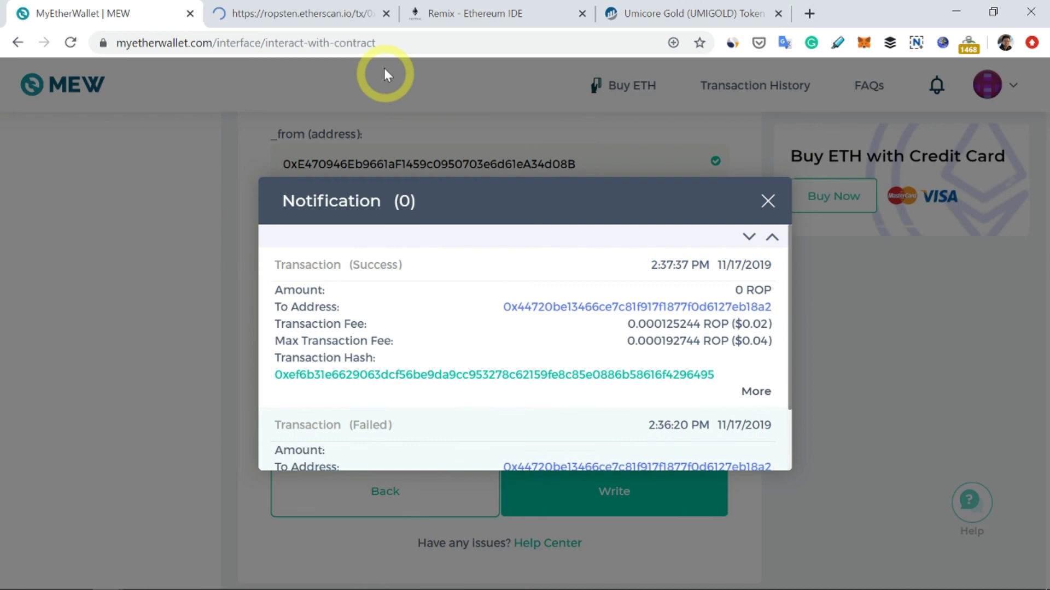